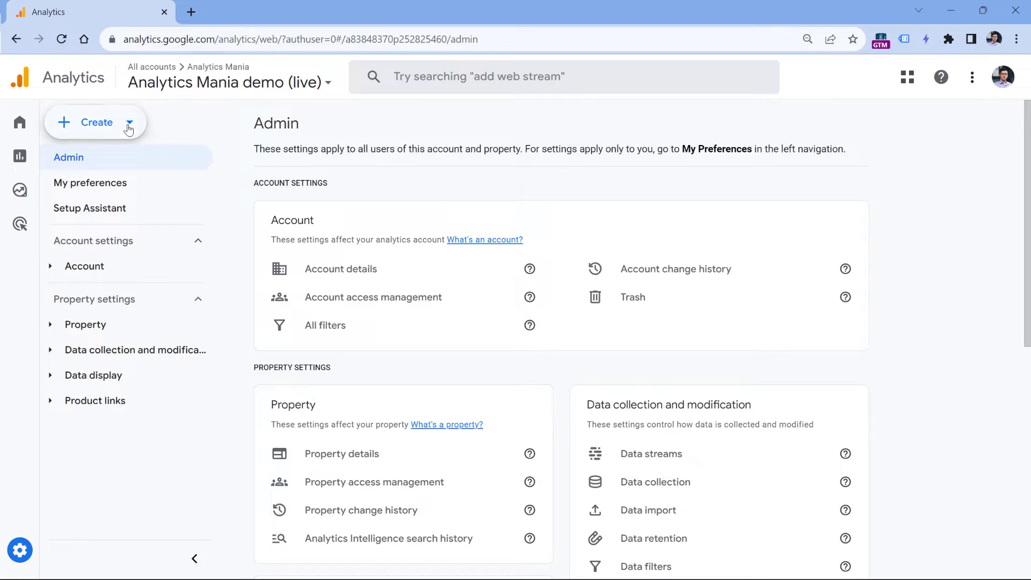
- Start a new property named "Analytics Mania demo" with the default time zone and currency, and continue to the business details
left_click(129, 123)
left_click(81, 197)
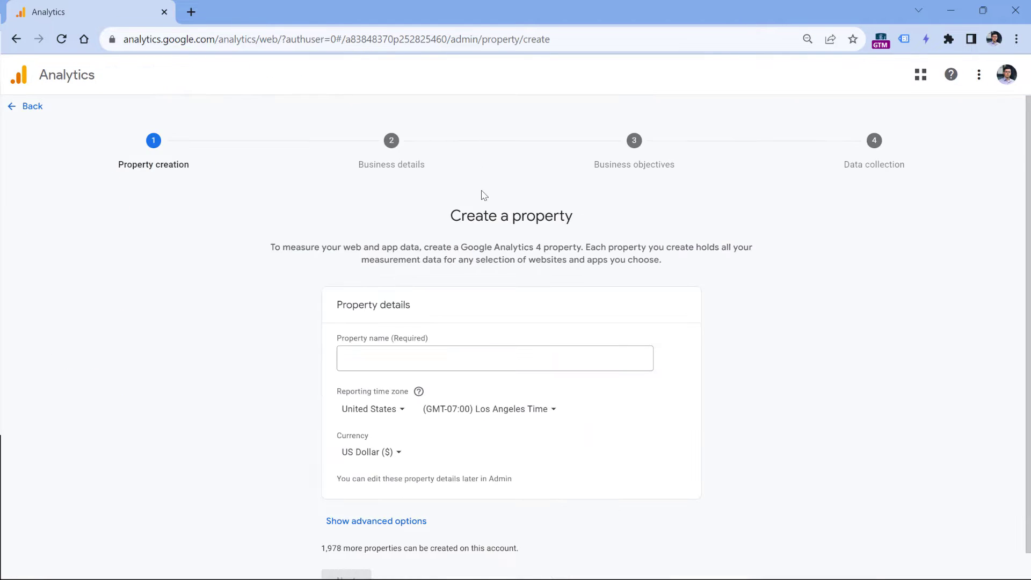
scroll(490, 301, "down", 1)
left_click(492, 329)
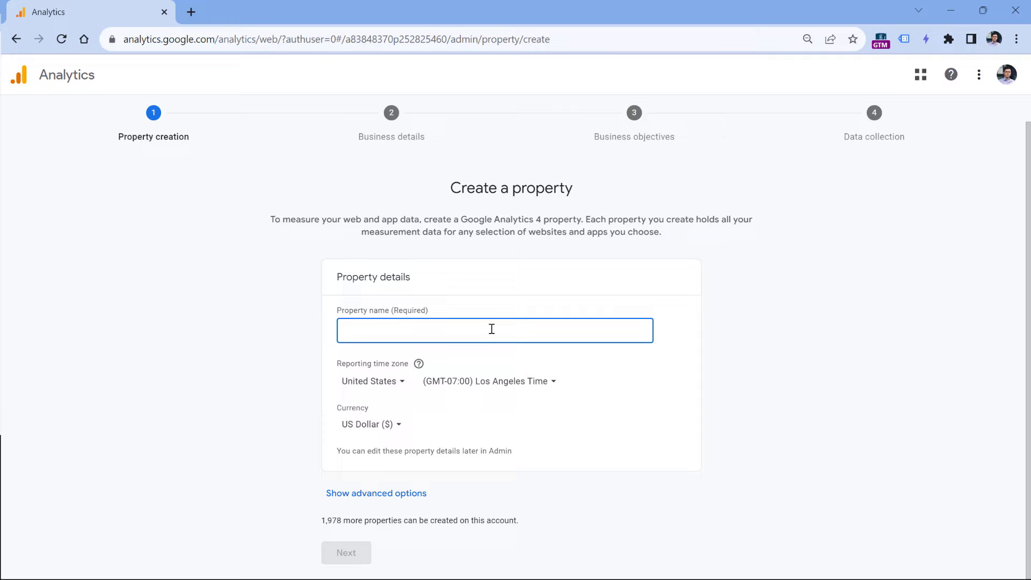
type("Analytics Mania demo")
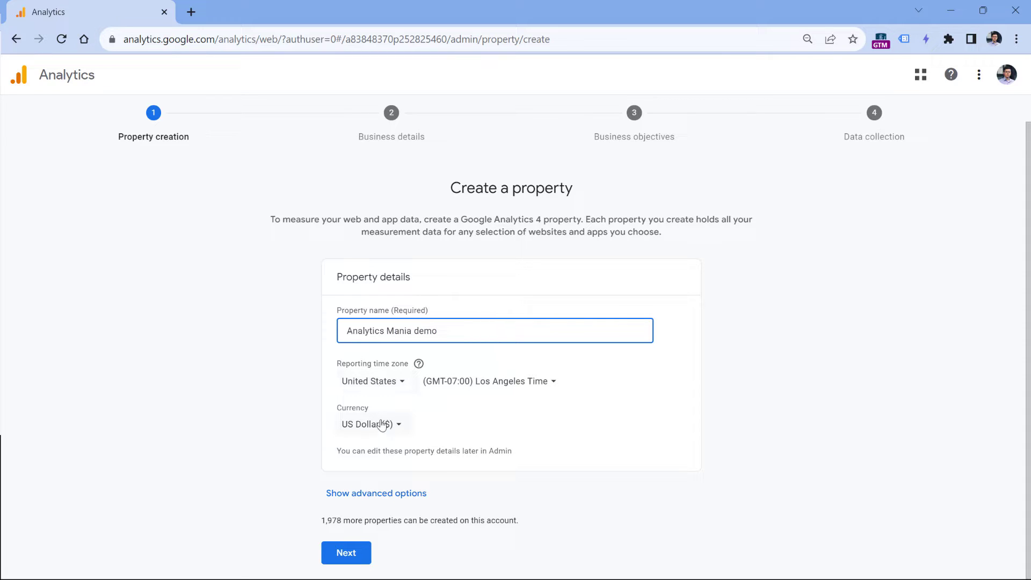
left_click(346, 552)
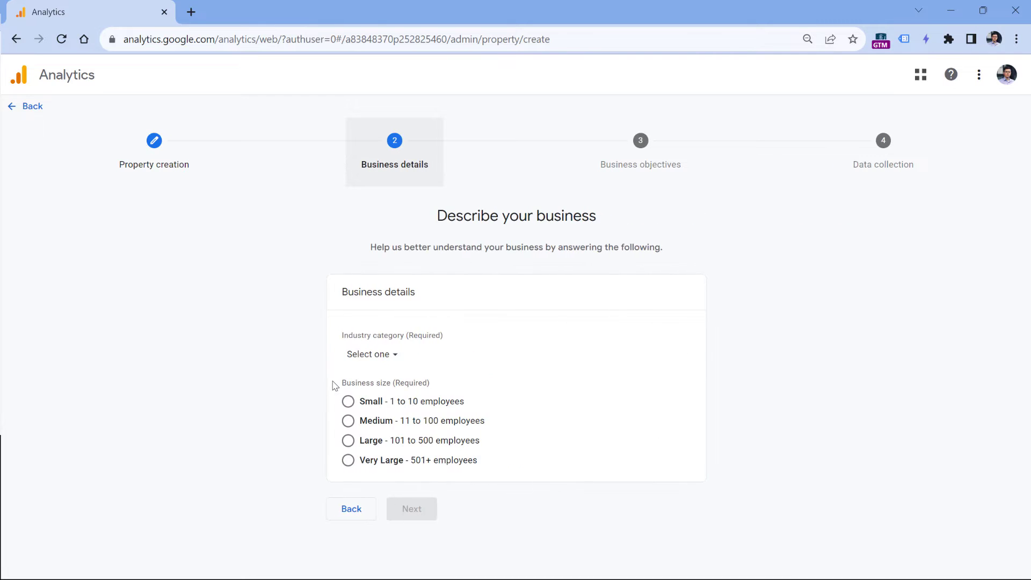
- Set the industry category to Autos & Vehicles and the business size to Small, and continue to the business objectives
left_click(365, 356)
left_click(381, 144)
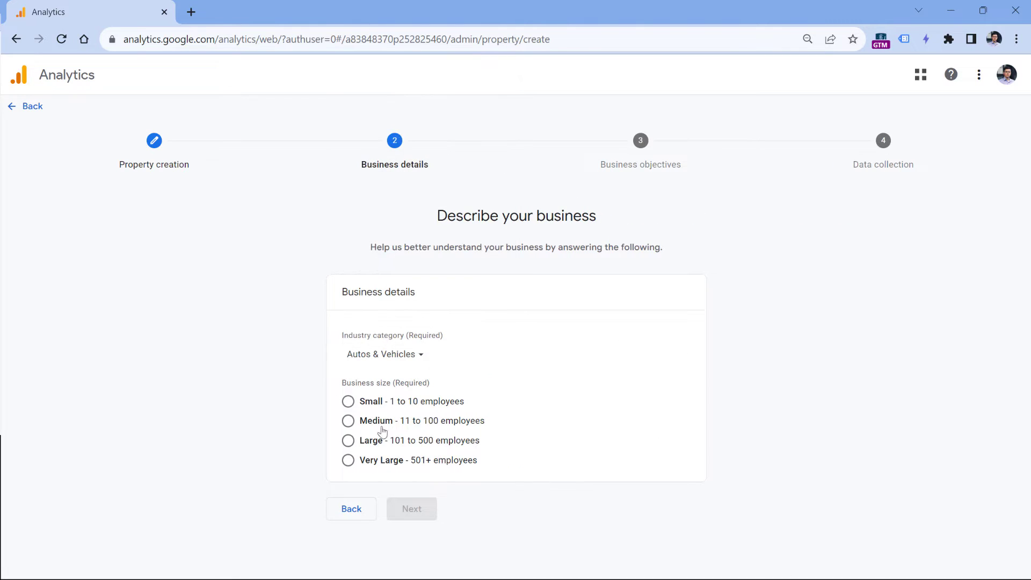
left_click(348, 401)
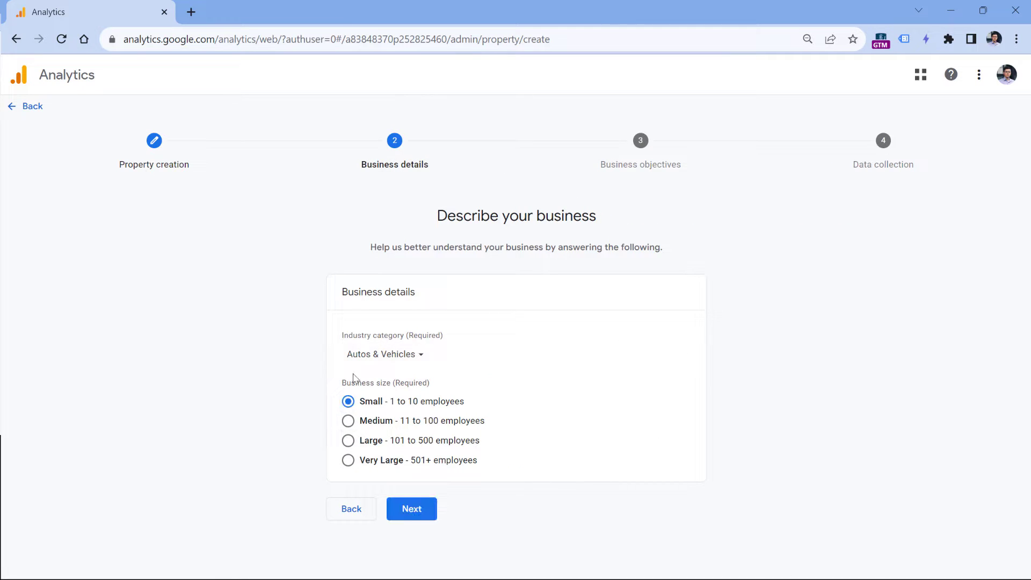
left_click(412, 509)
- Select the four specific business objectives, and replace them with Get baseline reports
scroll(672, 242, "down", 2)
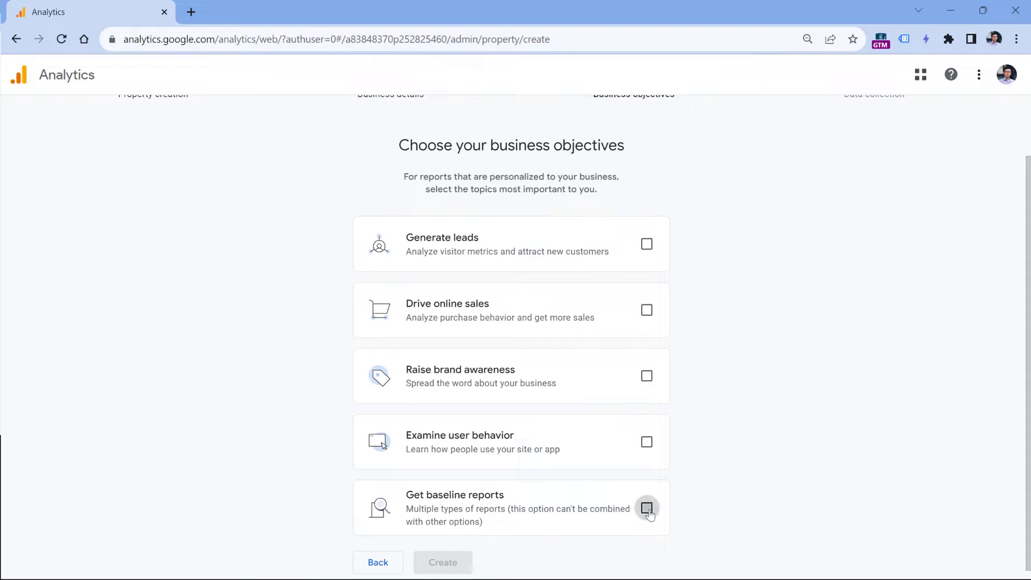
left_click(646, 441)
left_click(646, 376)
left_click(646, 310)
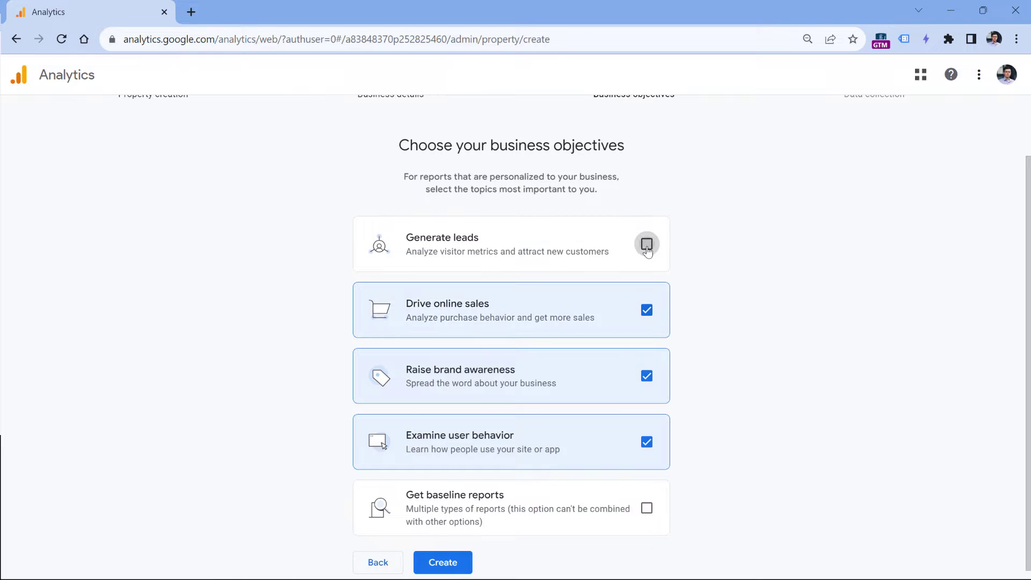
left_click(646, 244)
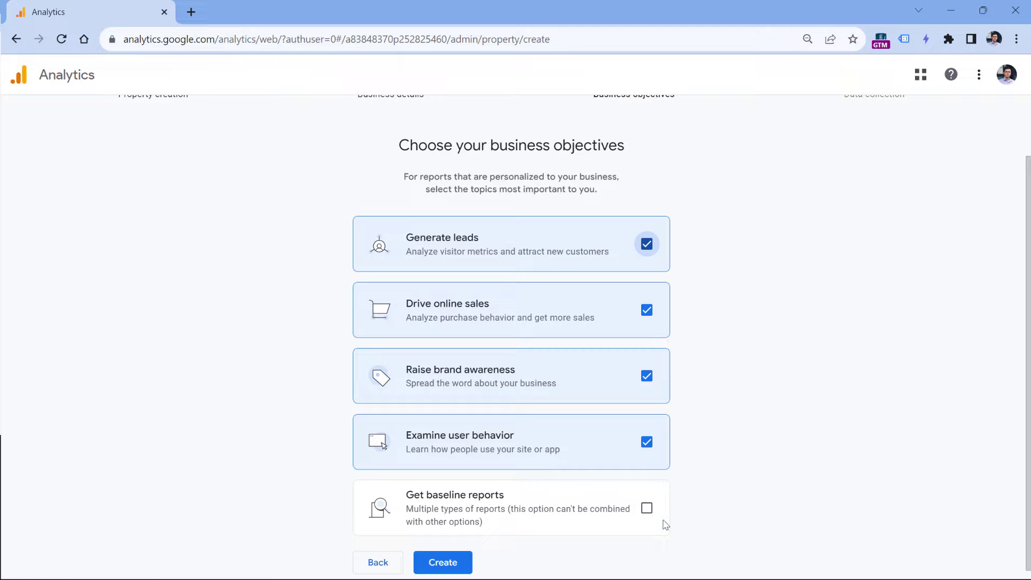
left_click(647, 508)
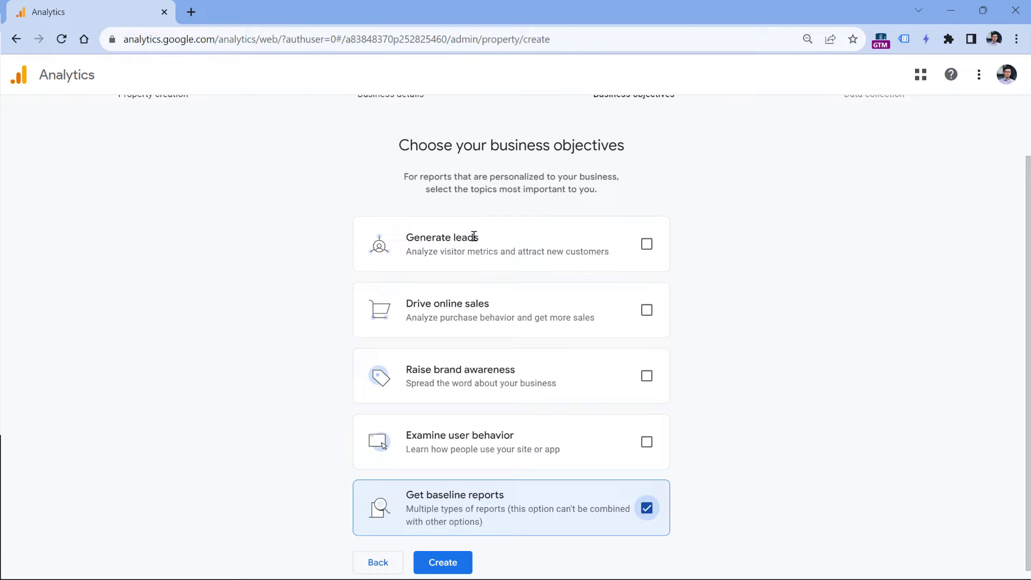
- Select Generate leads, Drive online sales, Raise brand awareness and Examine user behavior as objectives, and create the property
left_click(647, 441)
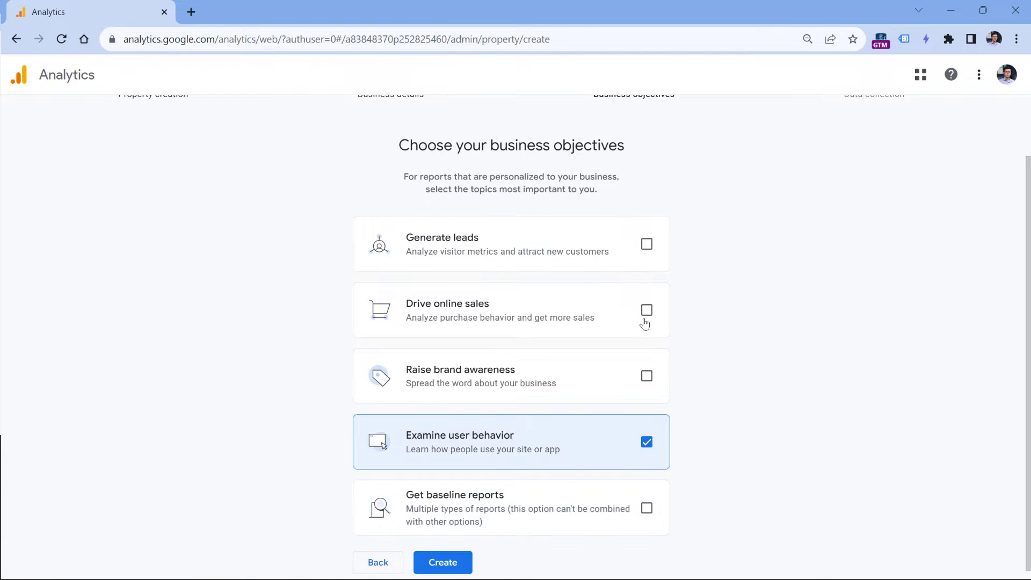
left_click(647, 311)
left_click(644, 245)
left_click(647, 376)
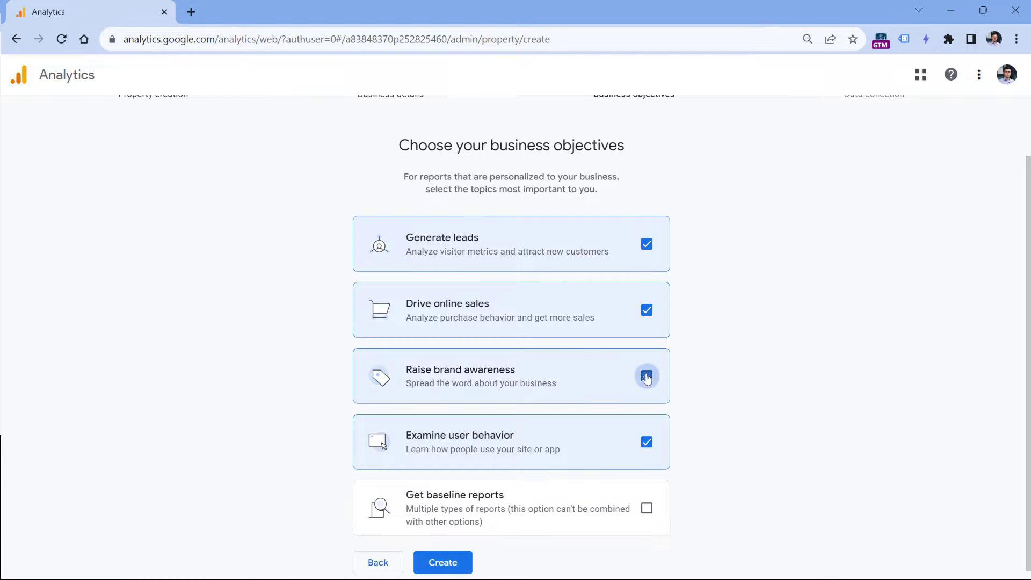
left_click(445, 562)
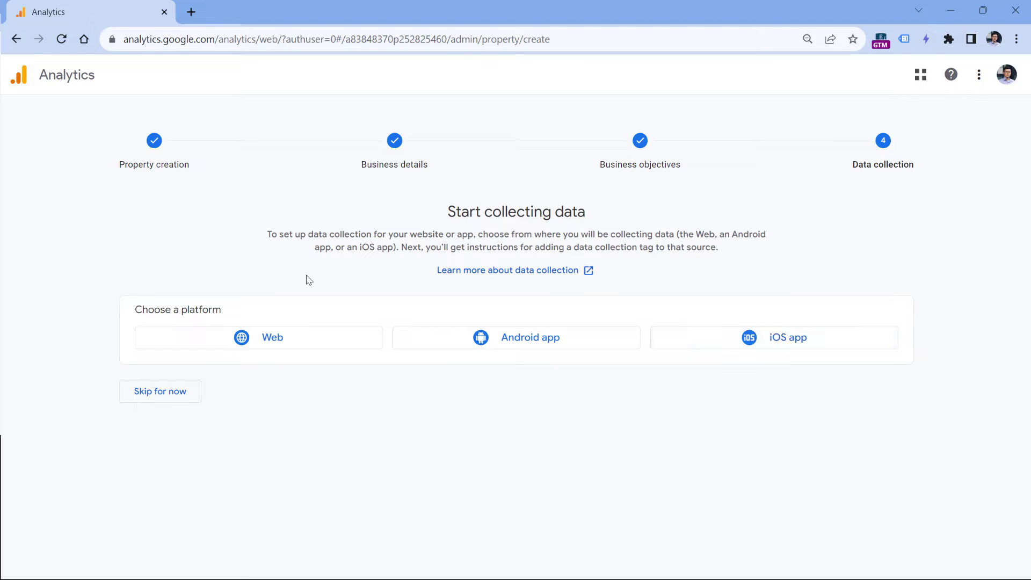
left_click(266, 346)
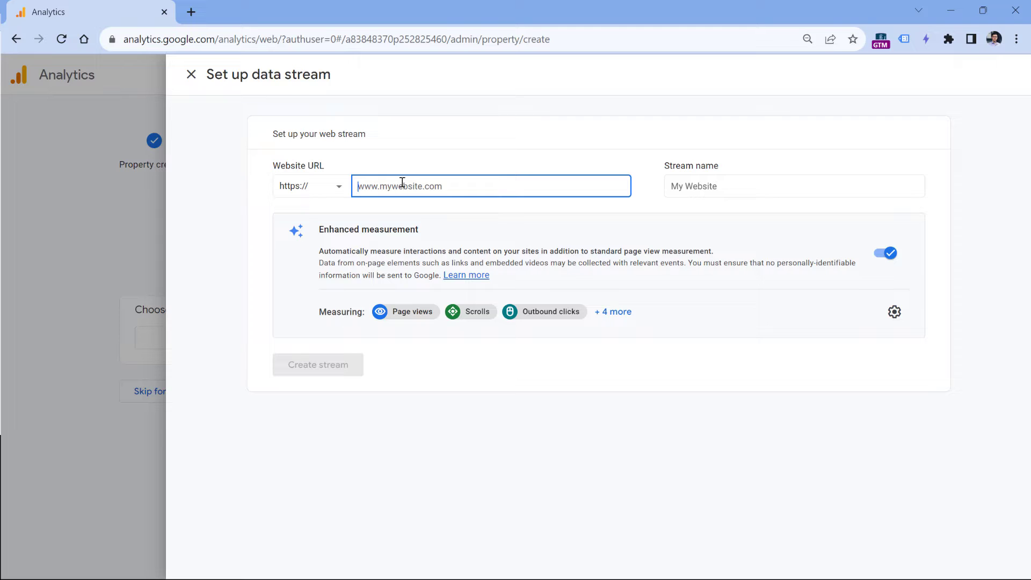
type("gtmcourse.myshopify.com")
left_click(713, 183)
type("GTM demo")
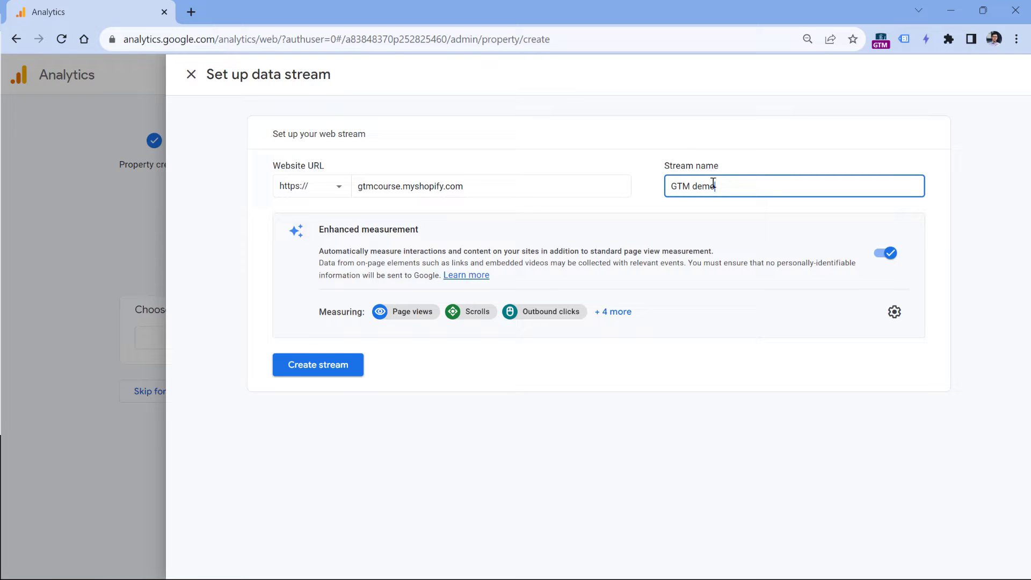
left_click(320, 364)
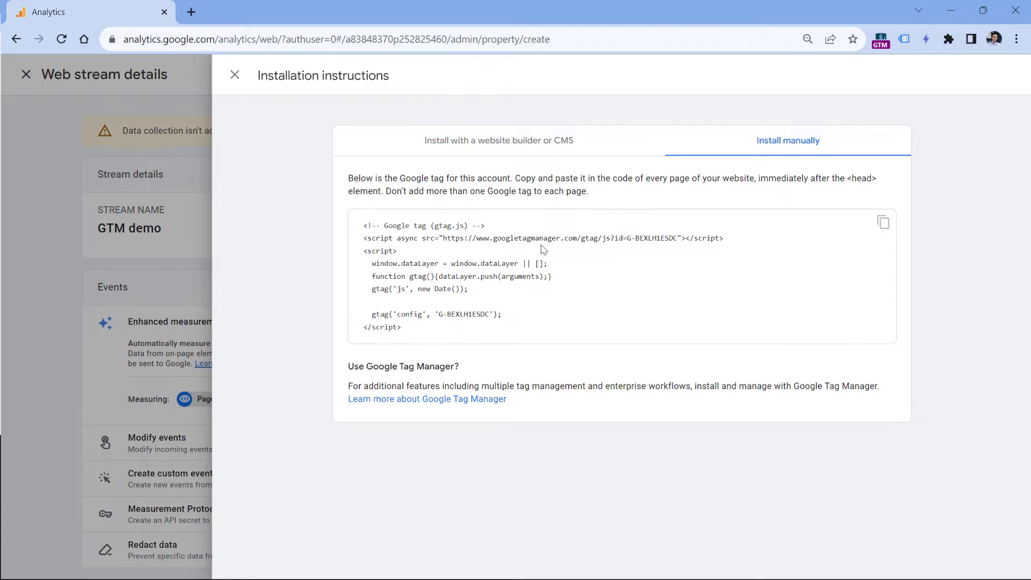
- Copy the complete Google tag (gtag.js) snippet from the manual installation instructions
left_click_drag(418, 329, 362, 228)
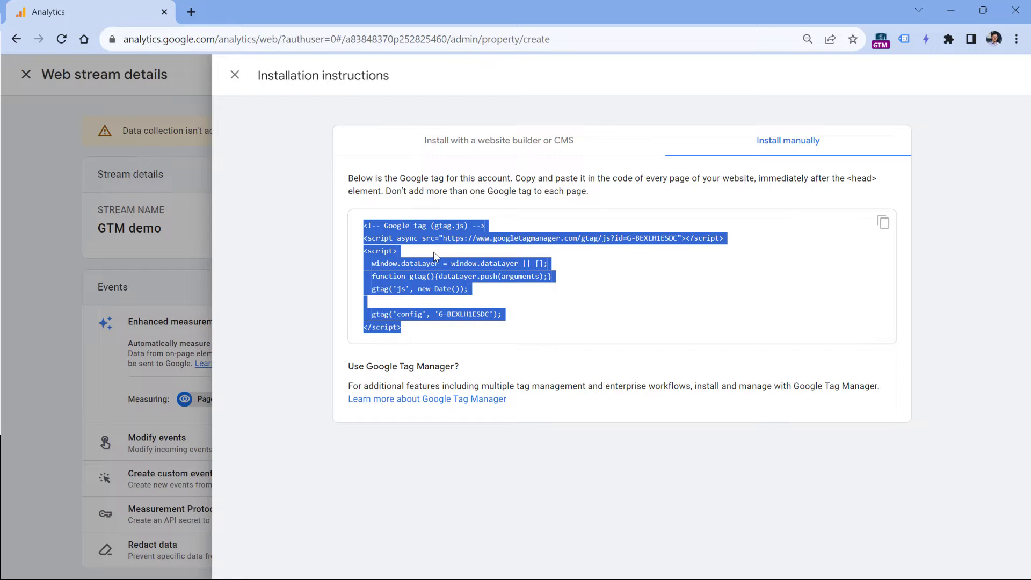
left_click_drag(848, 179, 878, 189)
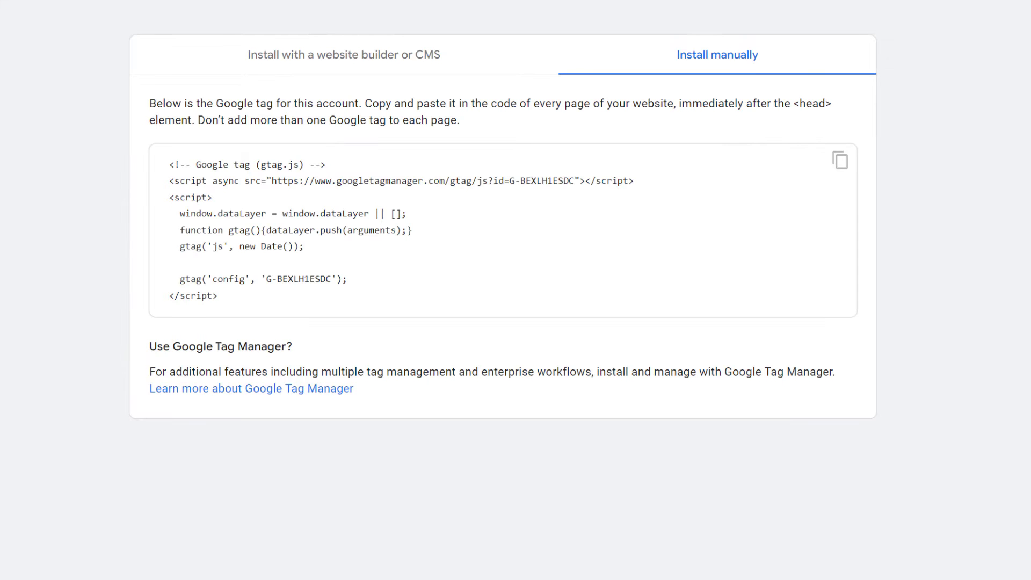
left_click_drag(227, 298, 197, 169)
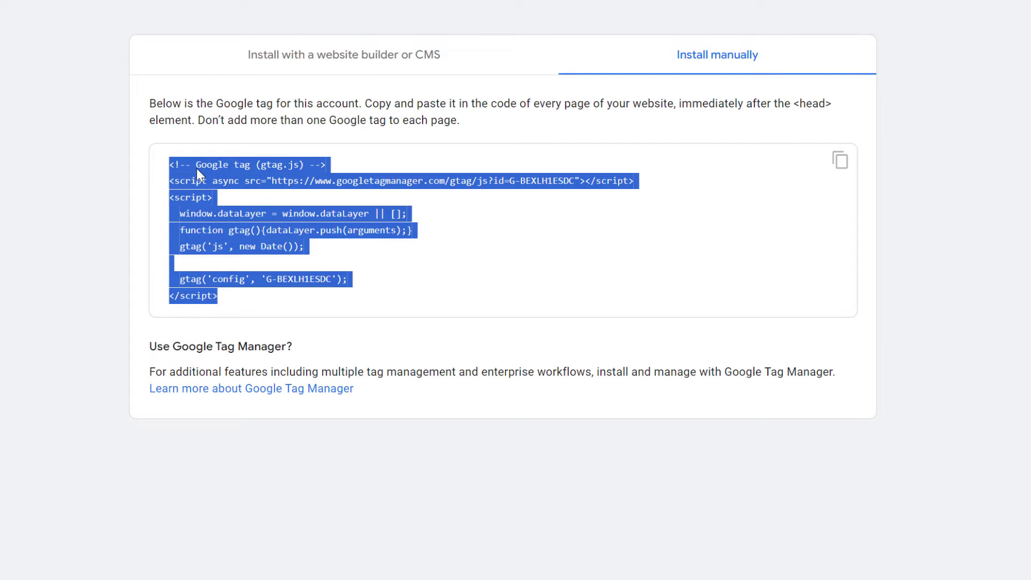
right_click(197, 169)
left_click(223, 180)
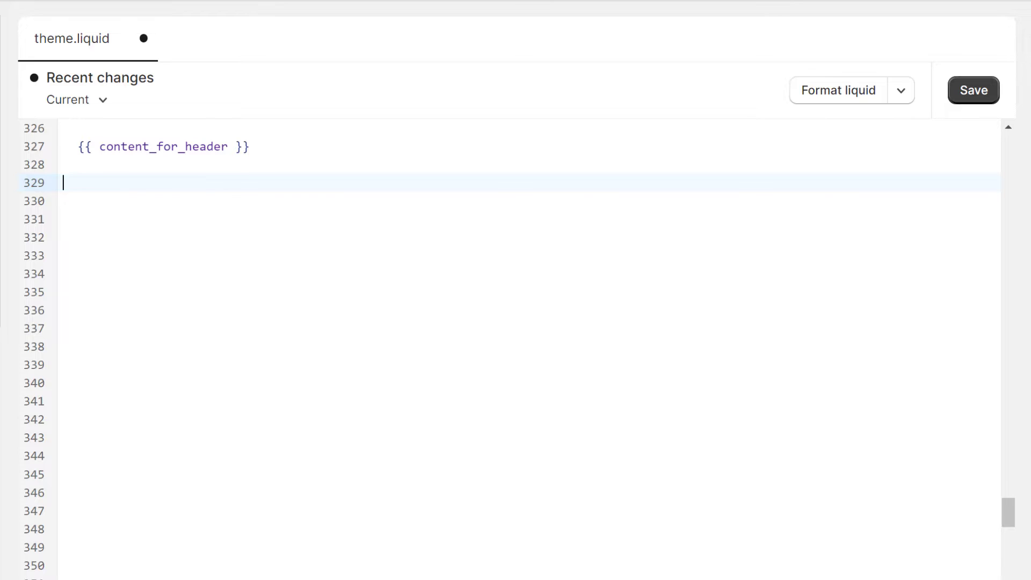
- Paste the Google tag snippet above the closing head tag in Shopify's theme.liquid file and save it
key("ctrl+v")
left_click(112, 369)
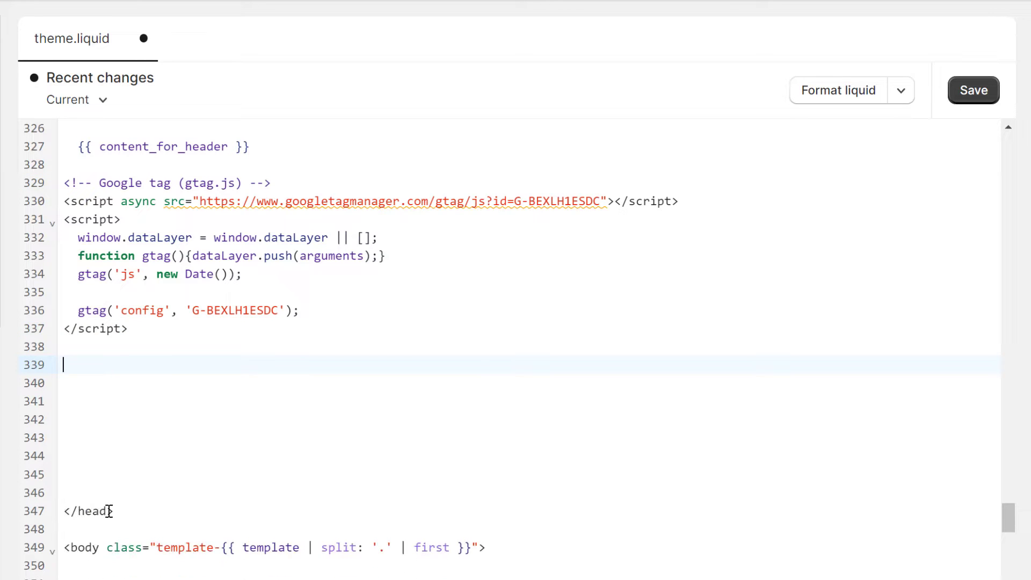
left_click_drag(113, 511, 44, 520)
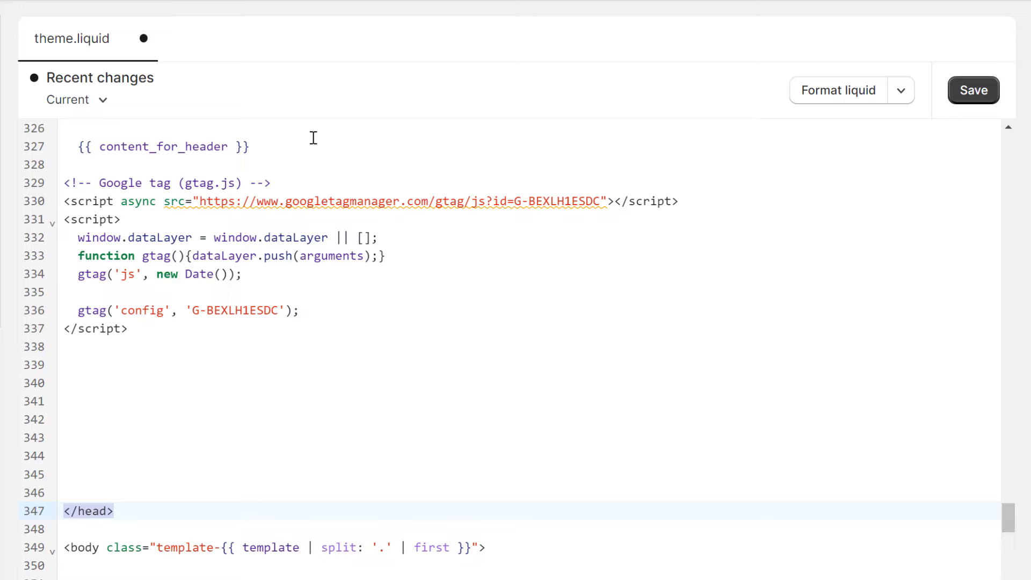
left_click(989, 92)
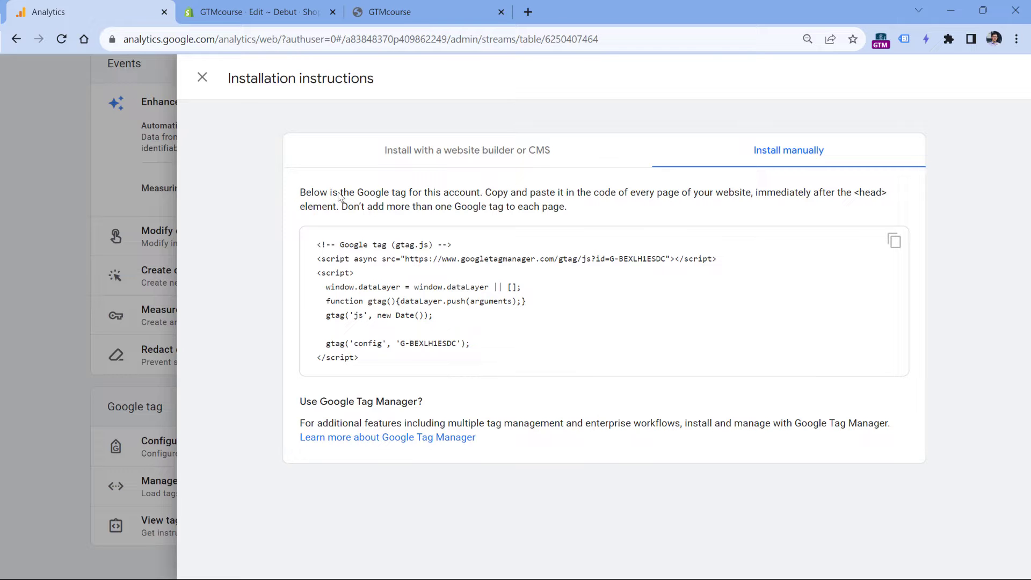
- Back in Google Analytics, leave the installation instructions and web stream details, and open the Realtime report
left_click(202, 77)
scroll(333, 168, "up", 5)
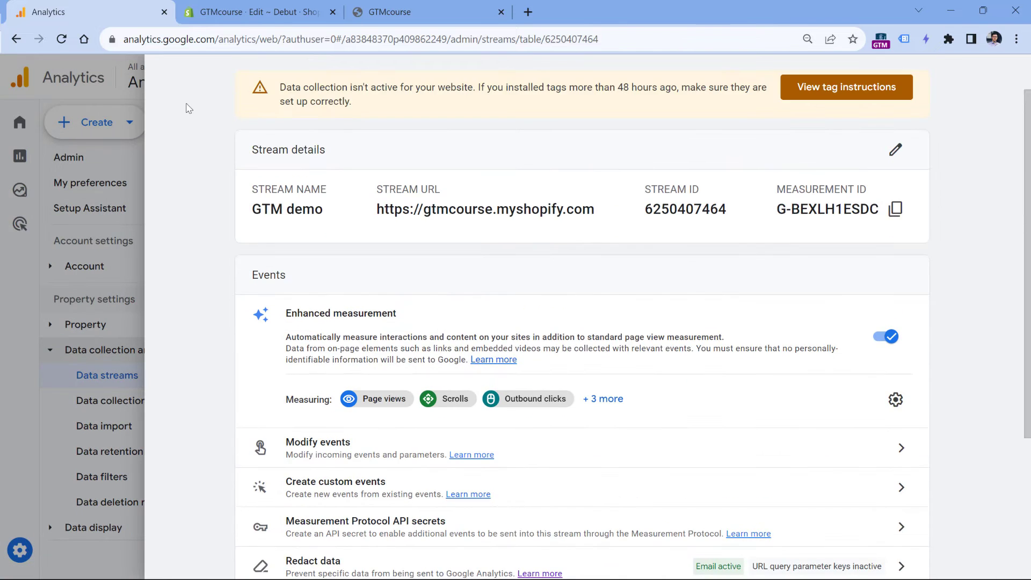
left_click(168, 76)
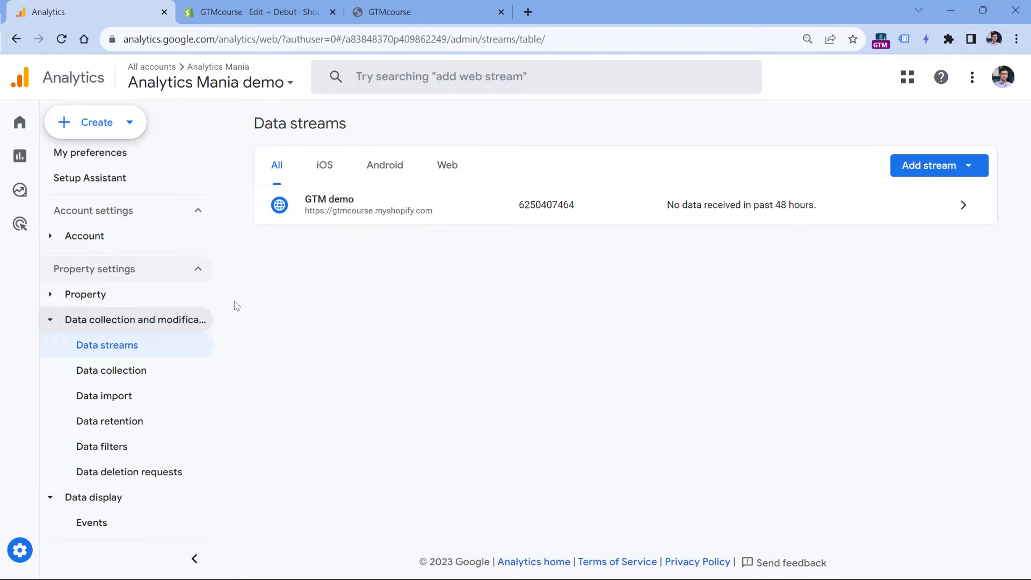
mouse_move(24, 129)
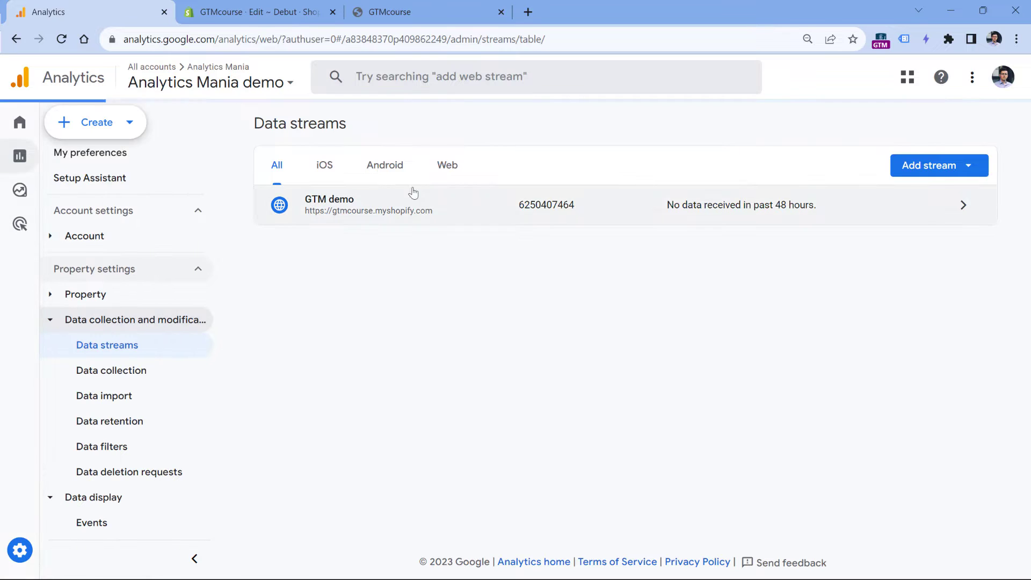
left_click(20, 156)
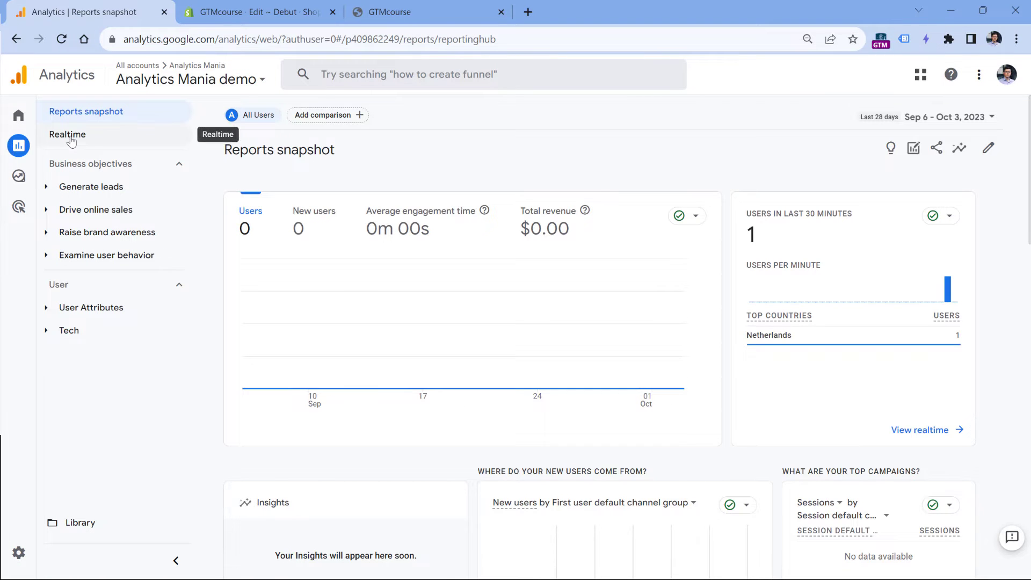
left_click(68, 136)
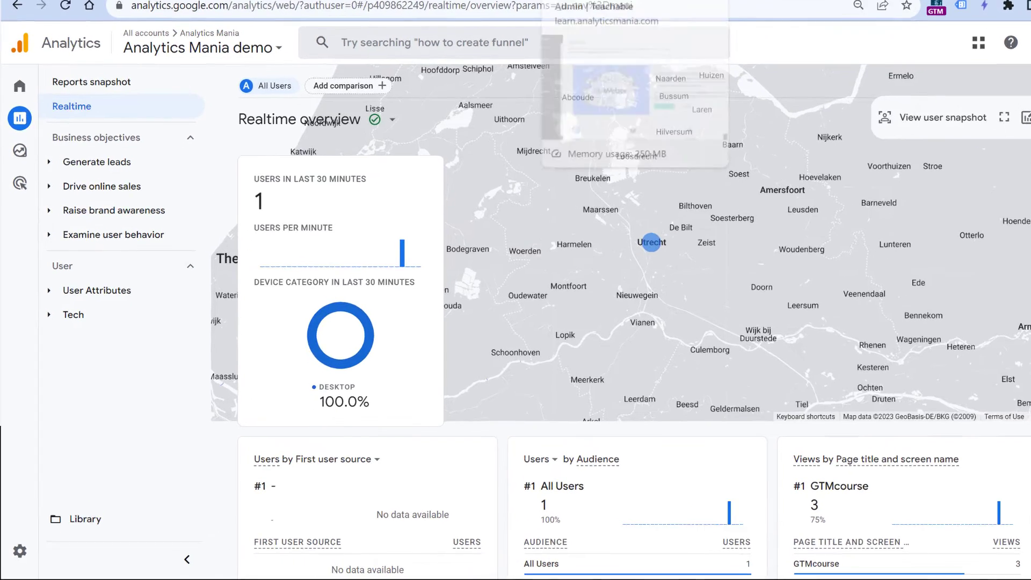
- Switch to Teachable, find Google Analytics 4 (GA4) in the App Hub, and start its installation up to the Google Tag ID entry
left_click(586, 0)
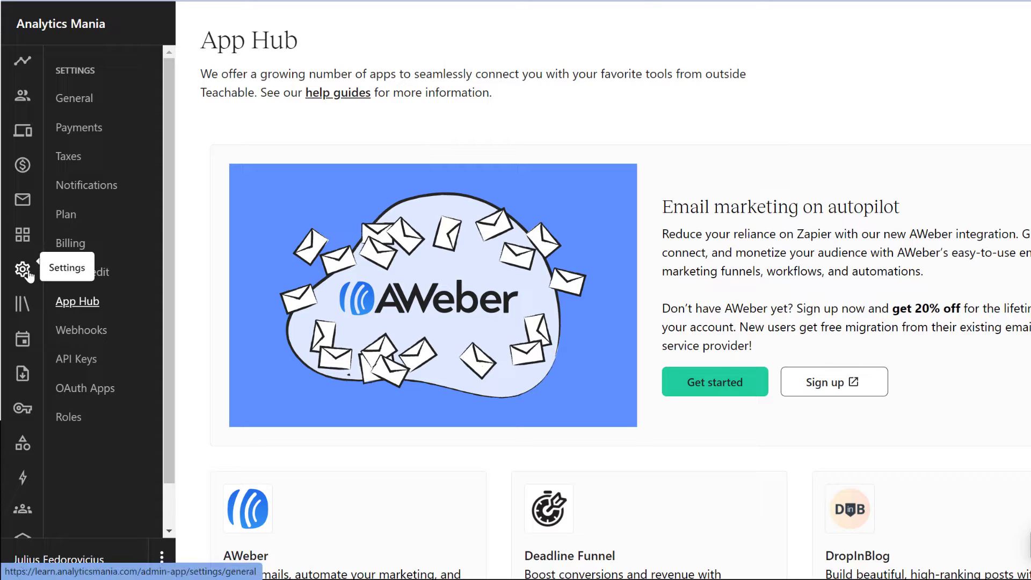
scroll(685, 132, "down", 5)
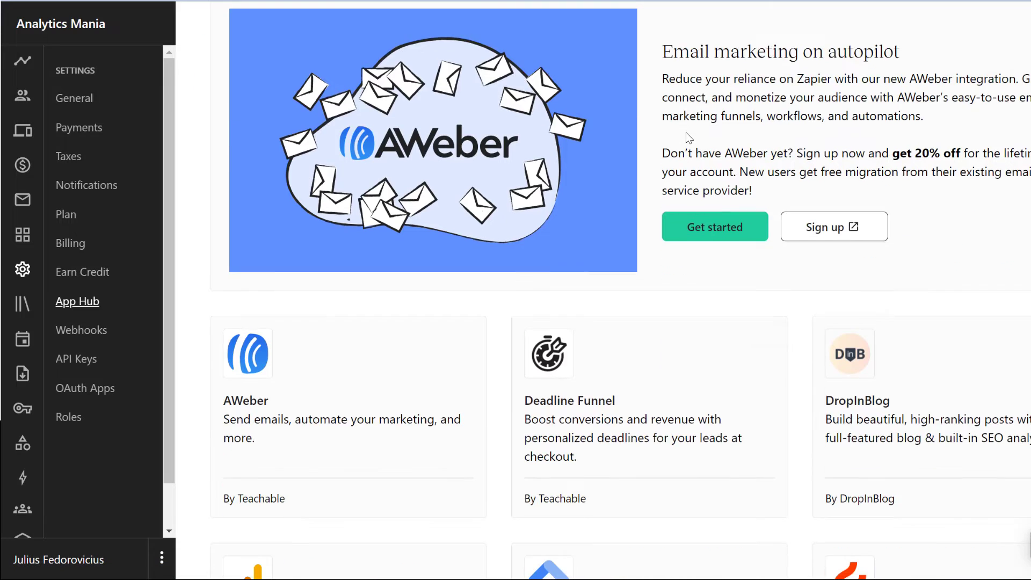
scroll(684, 124, "down", 4)
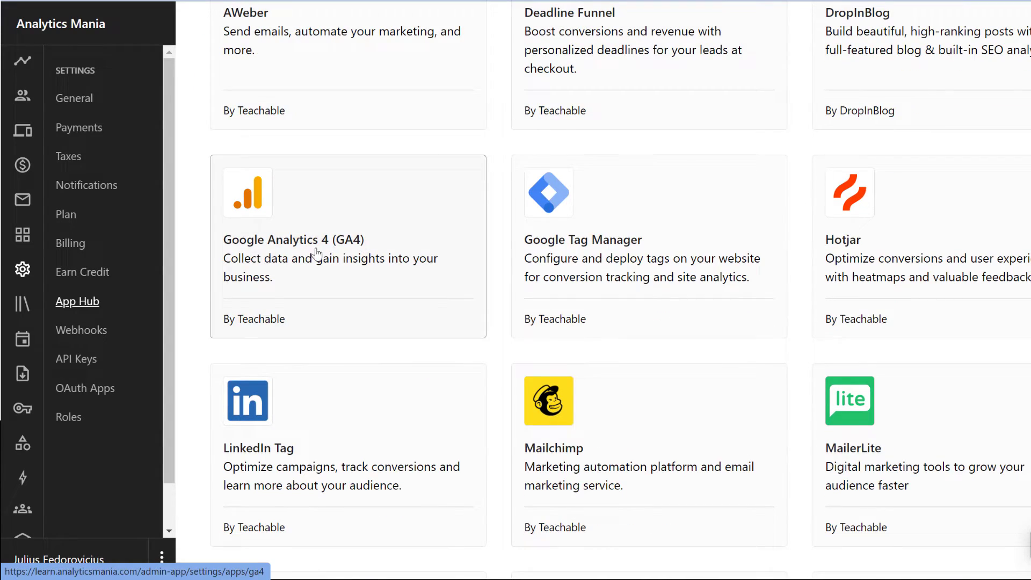
left_click(331, 157)
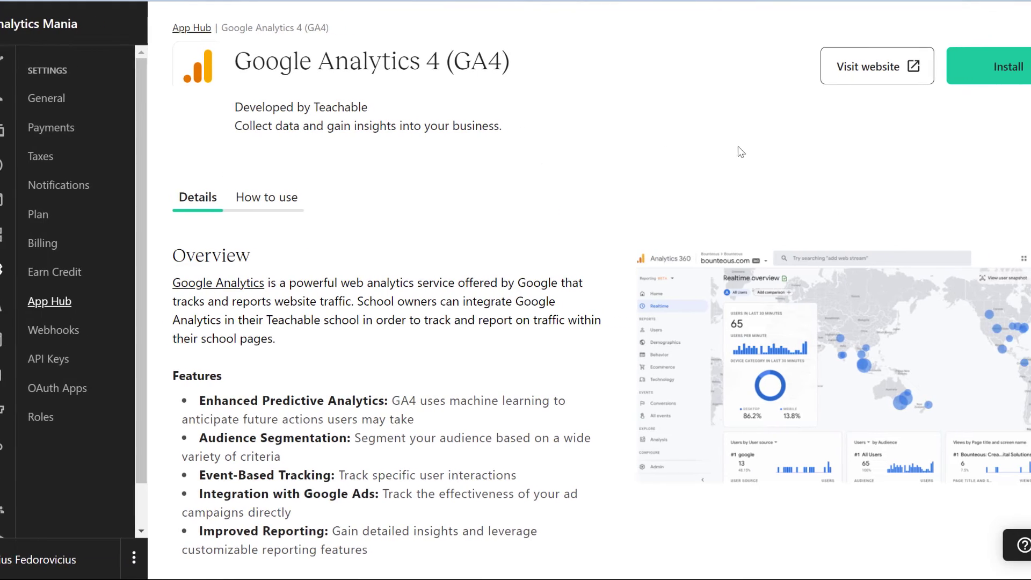
left_click(944, 70)
left_click(406, 361)
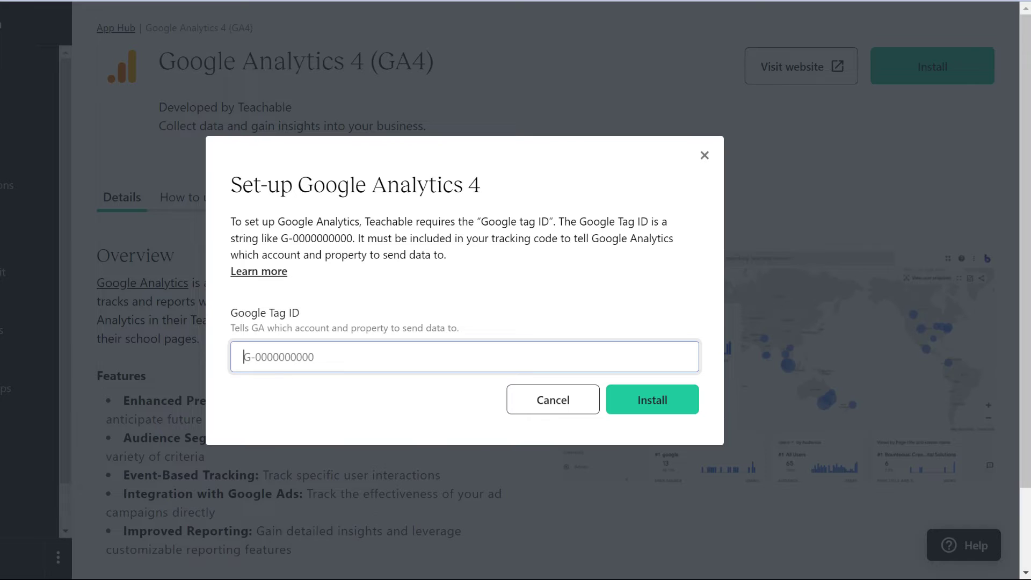
- Switch to Google Analytics, open the GTM demo web data stream from the property settings, and copy its Measurement ID
left_click(89, 12)
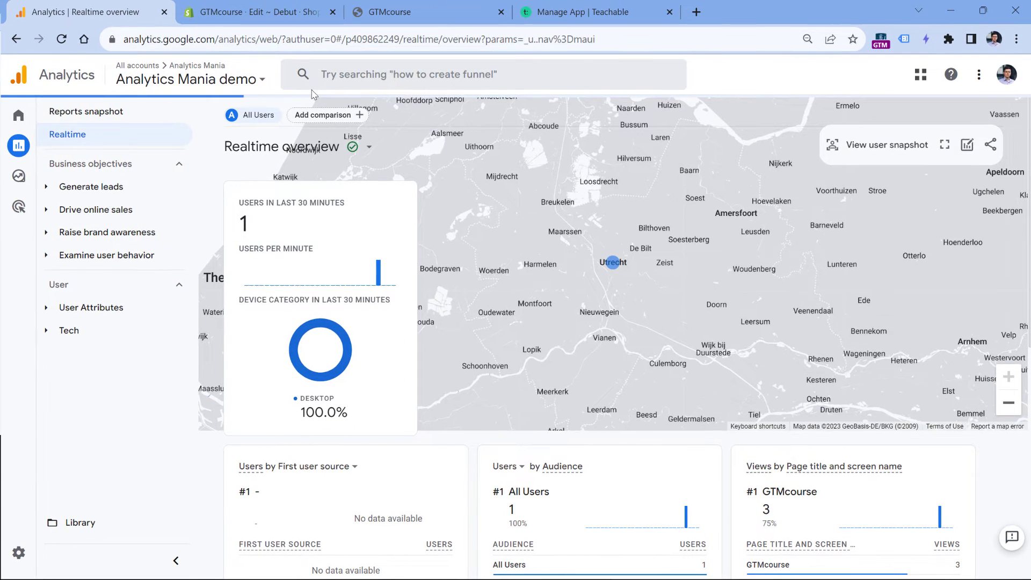
left_click(20, 553)
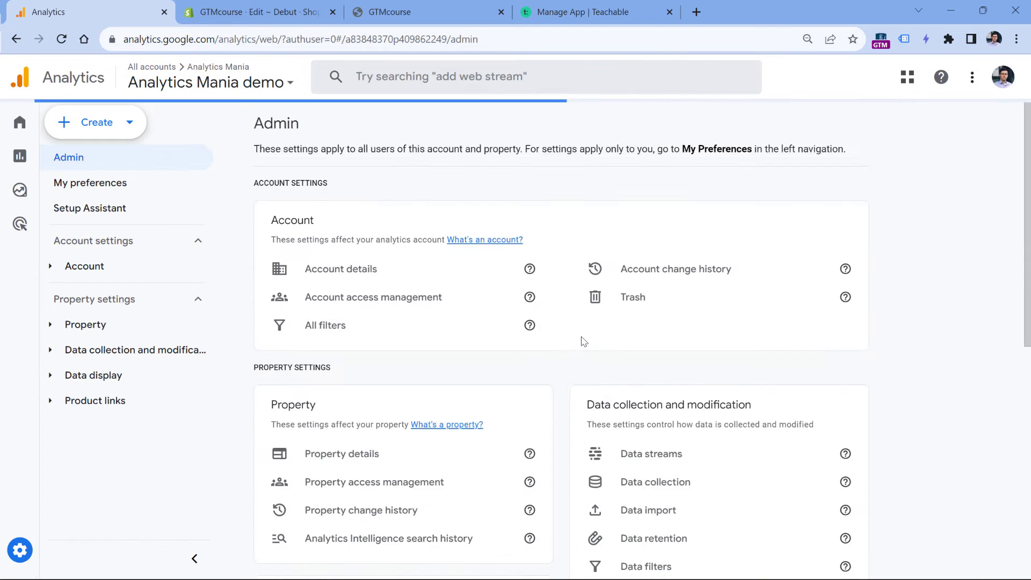
scroll(617, 365, "down", 1)
left_click(661, 380)
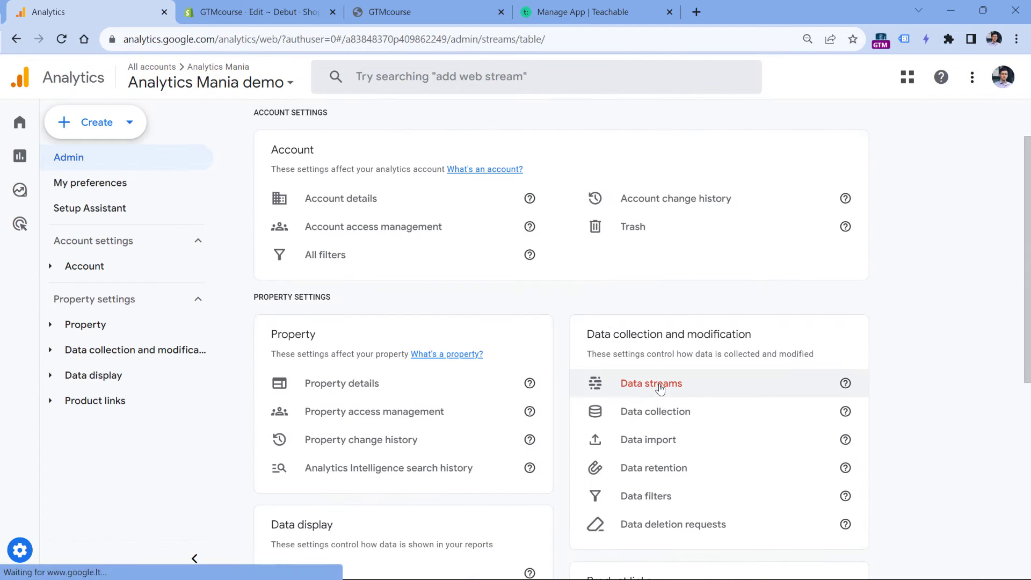
left_click(403, 220)
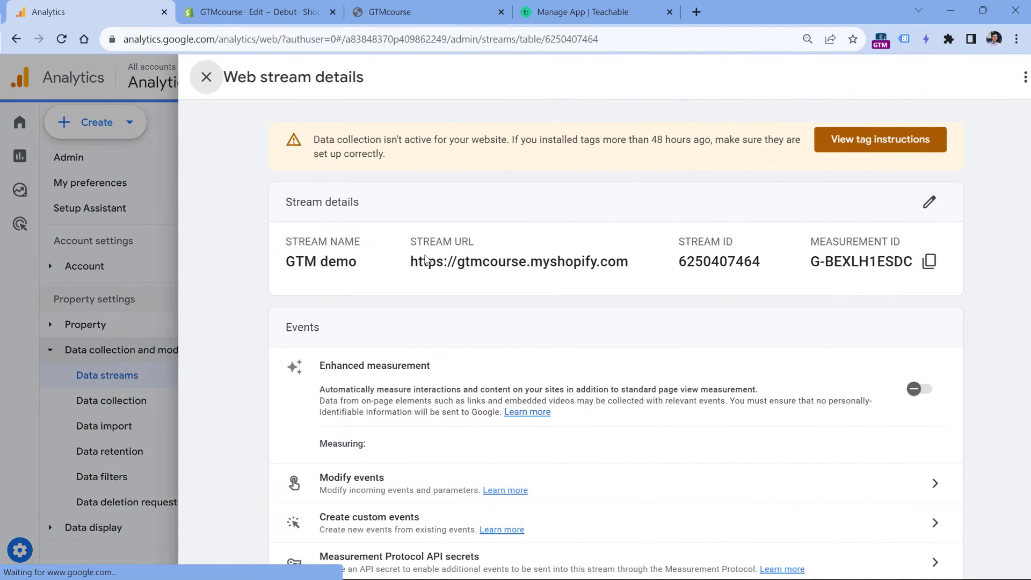
left_click_drag(776, 262, 880, 267)
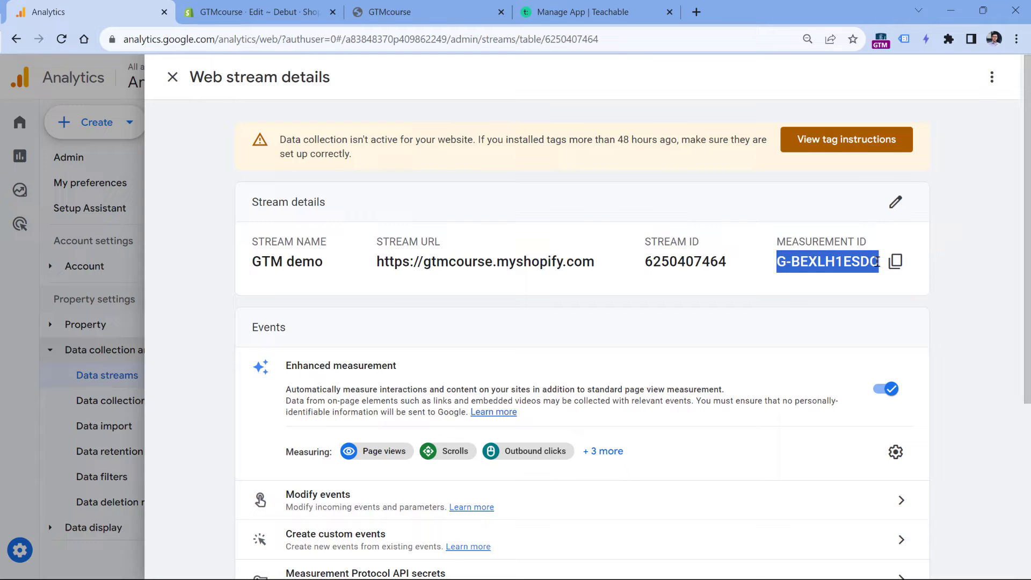
left_click(895, 262)
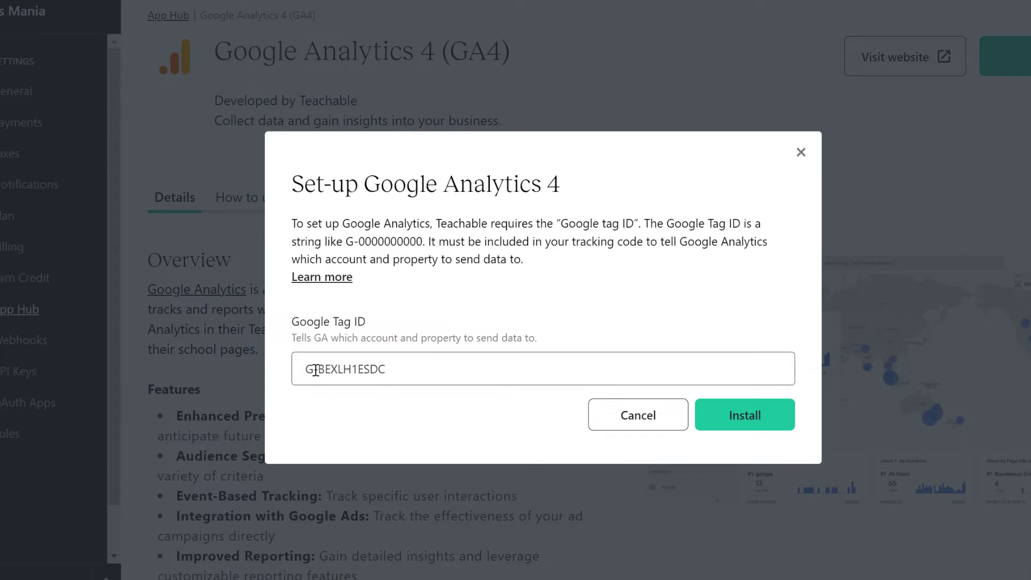
- In Teachable's Google Analytics 4 setup, replace the entire Google Tag ID with UA
left_click_drag(305, 369, 312, 370)
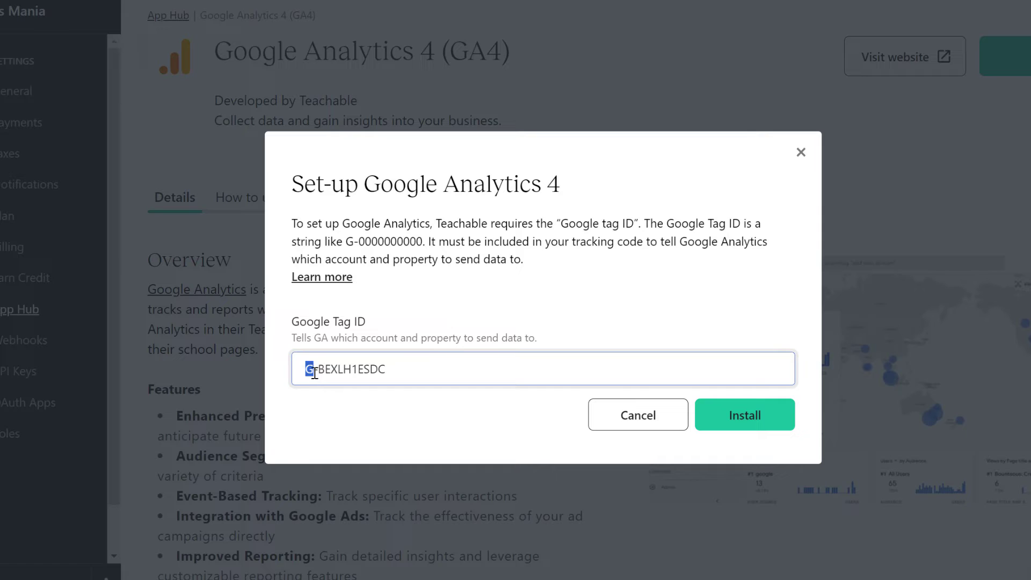
key("ctrl+a")
key("BackSpace")
type("UA")
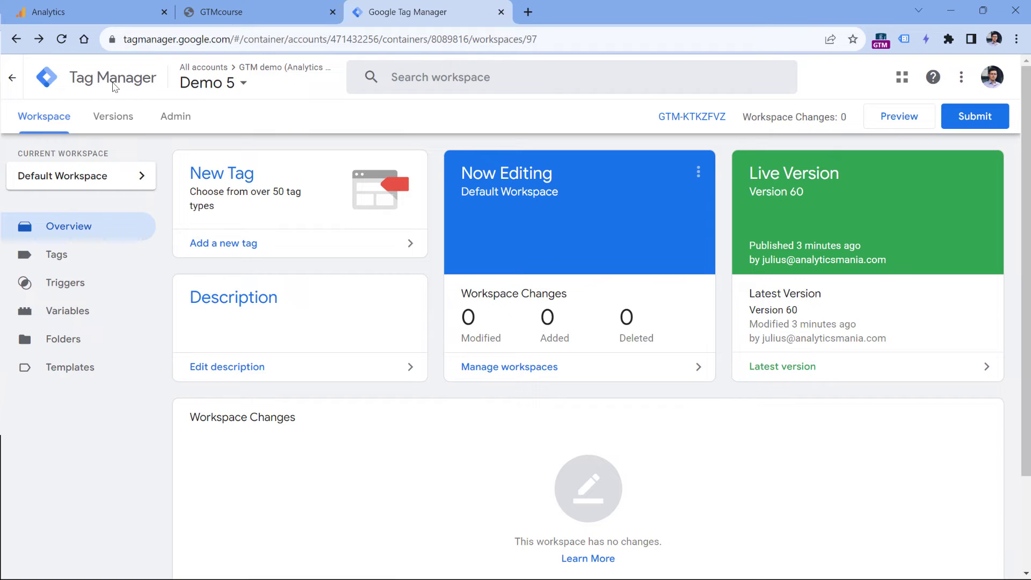
- In Google Tag Manager, review the container's installation snippets and where each one belongs in the page code
left_click(697, 119)
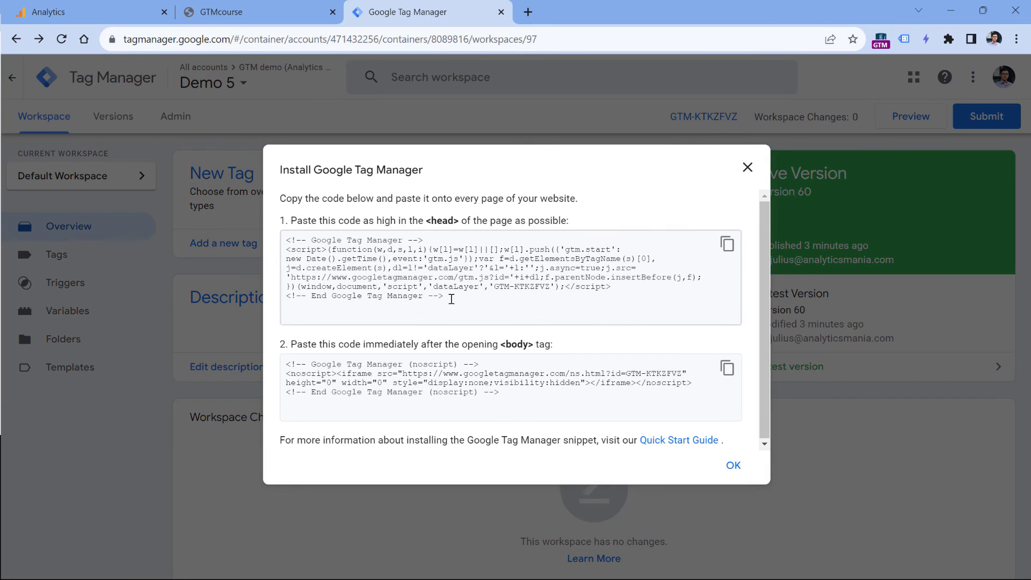
left_click(451, 299)
left_click(429, 226)
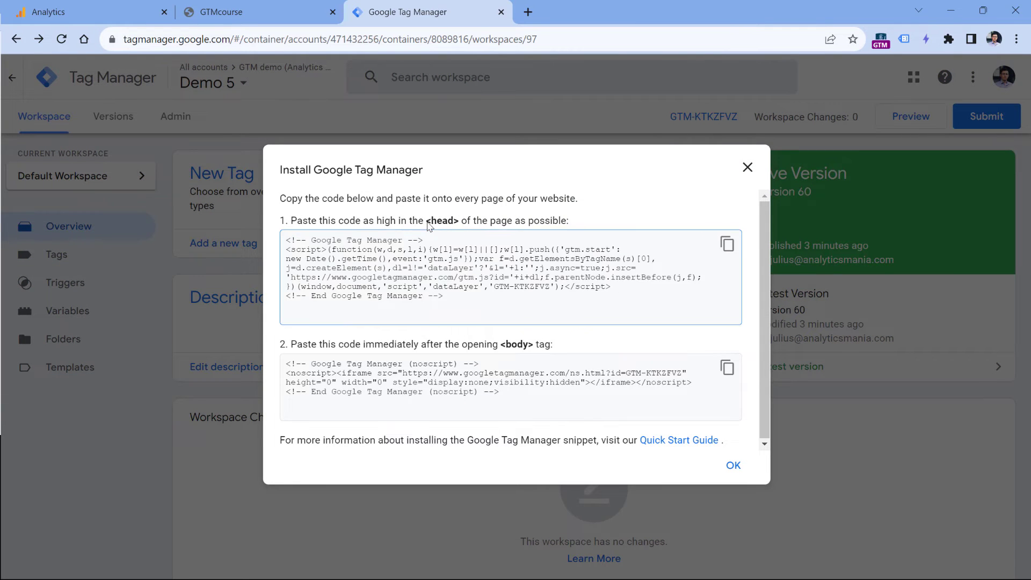
left_click_drag(428, 221, 460, 222)
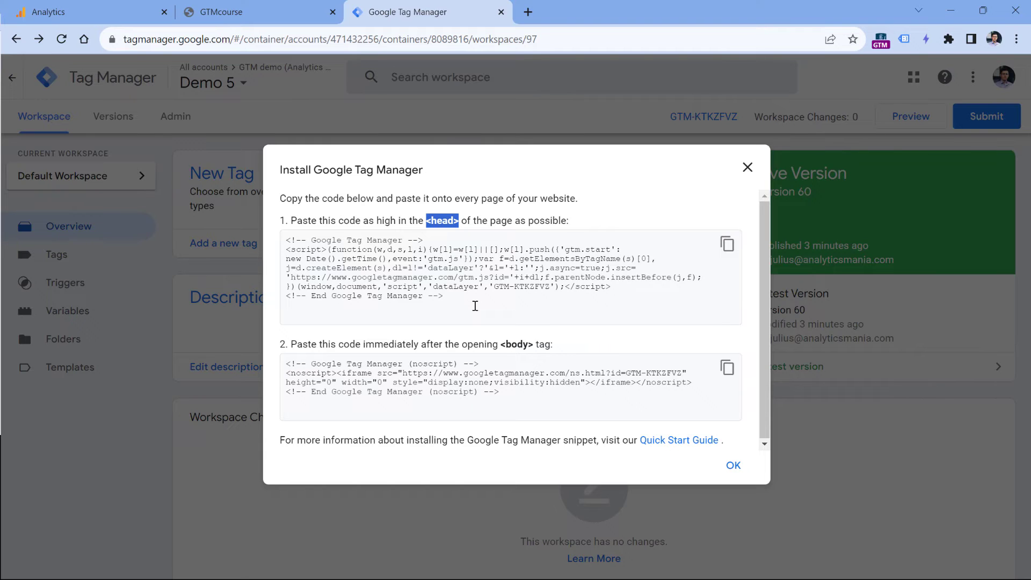
left_click(746, 166)
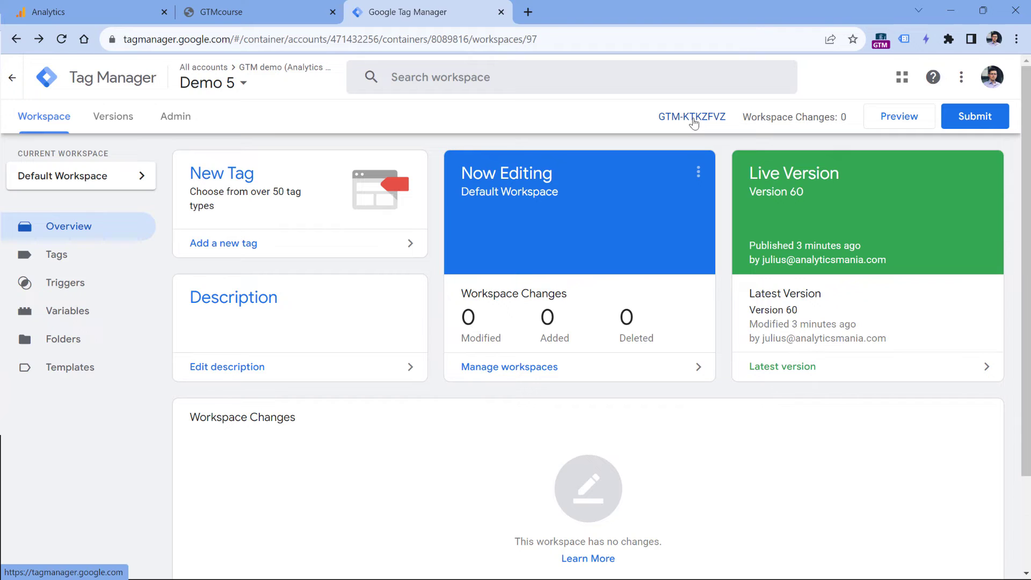
- Create a new tag in the container with the Google Tag type from the Google Analytics group
left_click(60, 256)
left_click(977, 174)
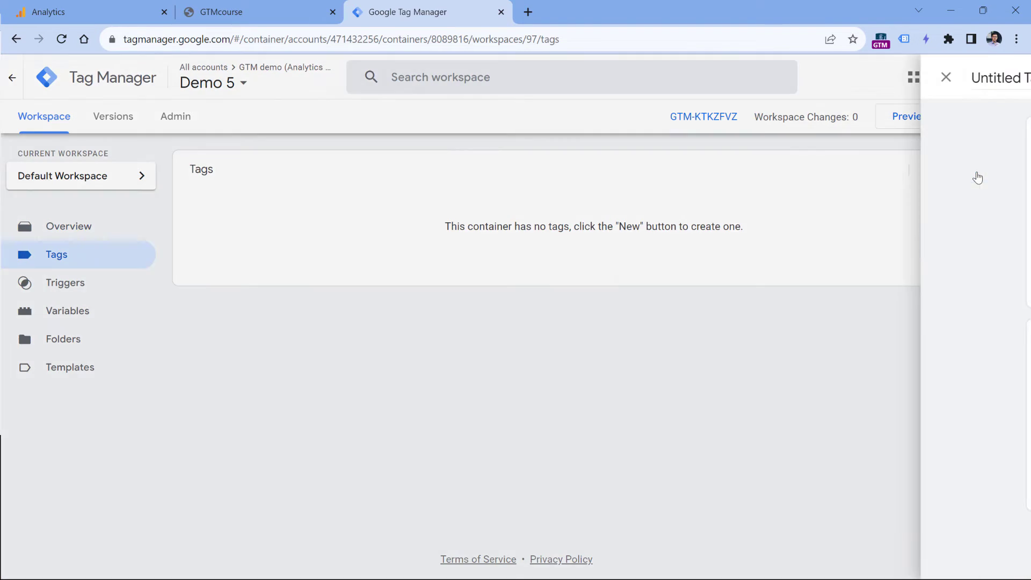
left_click(349, 207)
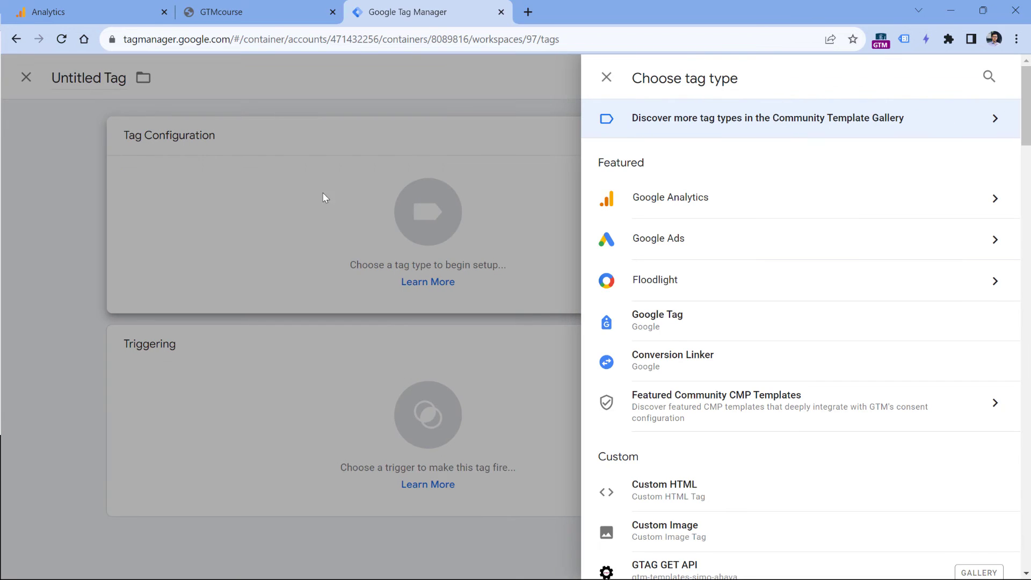
left_click(664, 192)
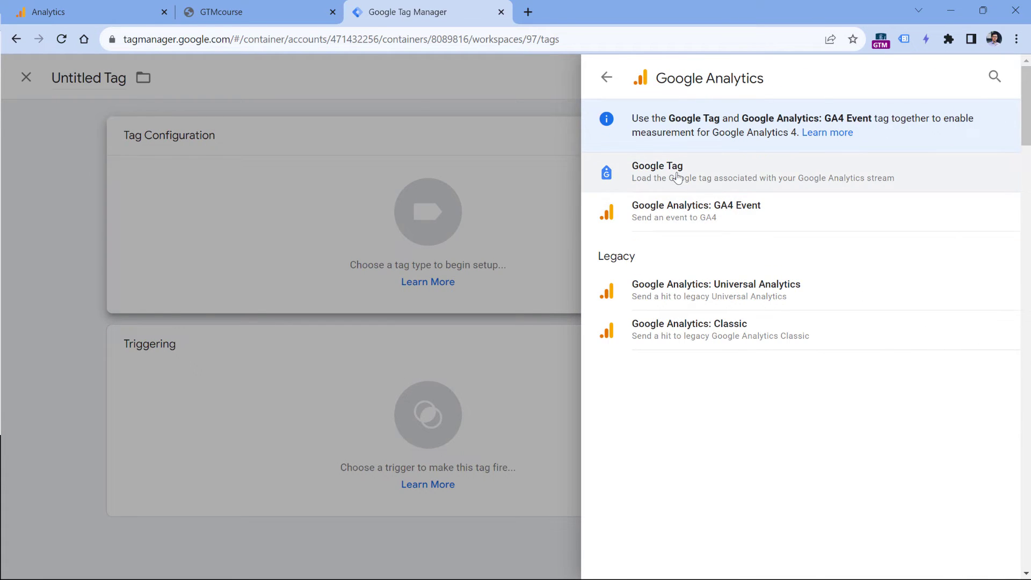
left_click(677, 178)
- Copy the GTM demo stream's Measurement ID from Google Analytics and enter it as the new tag's ID, G-BEXLH1ESDC
left_click(372, 275)
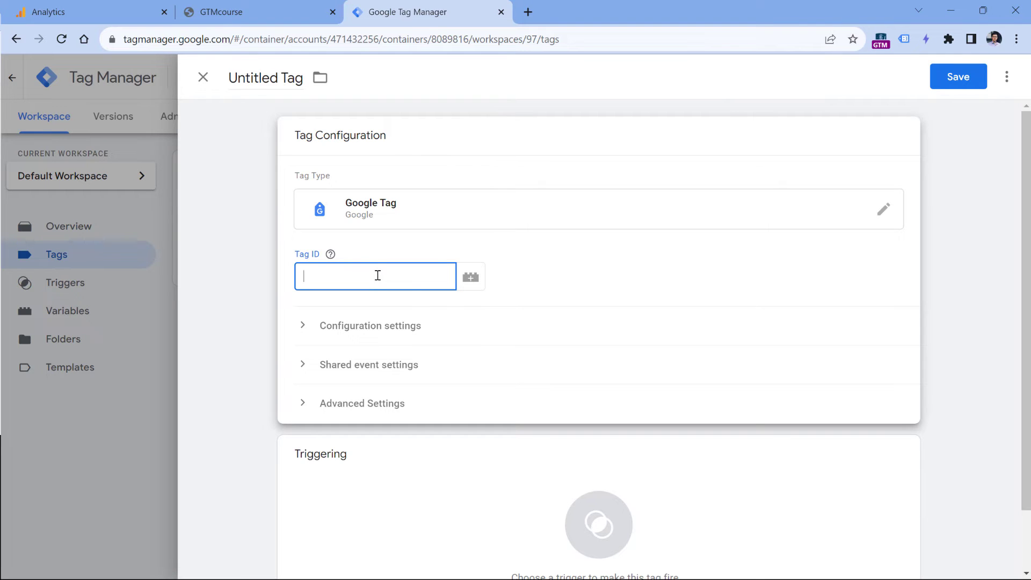
left_click(90, 10)
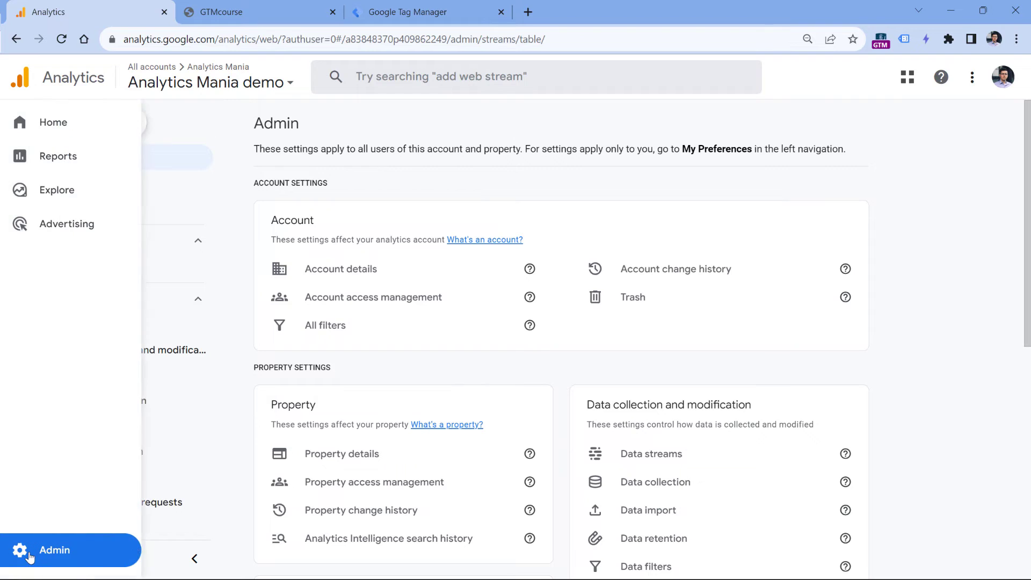
left_click(666, 454)
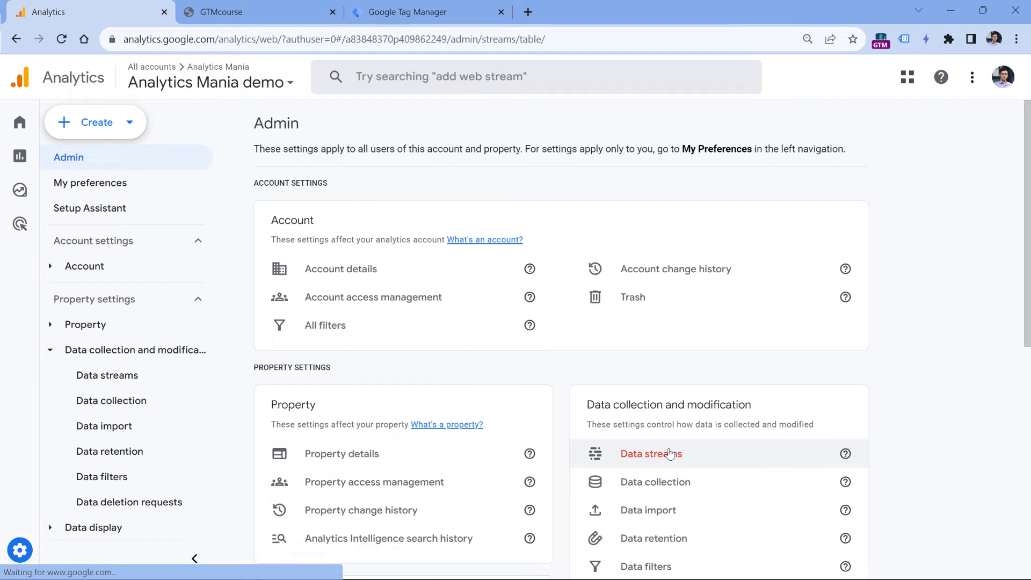
left_click(413, 208)
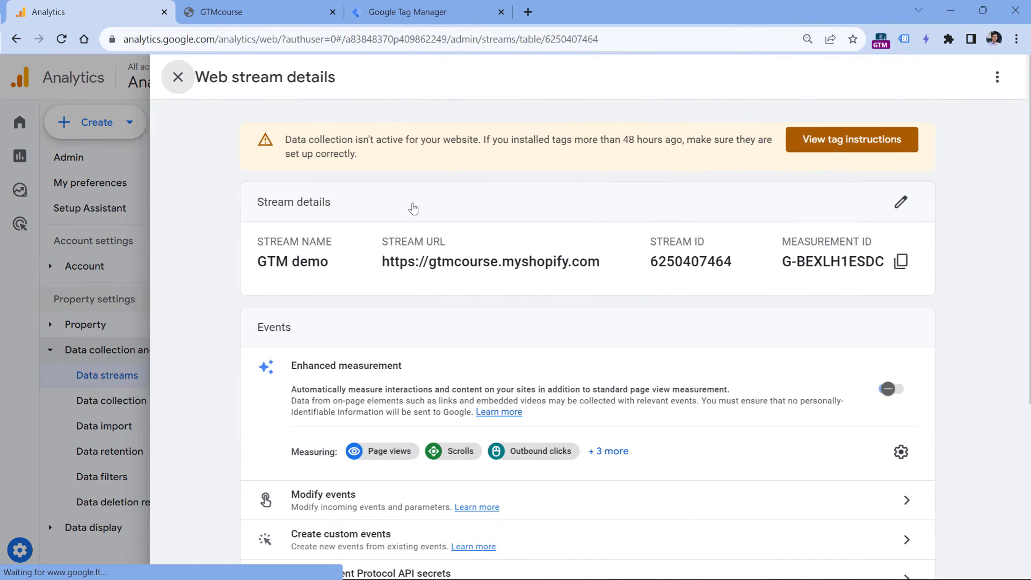
left_click(896, 262)
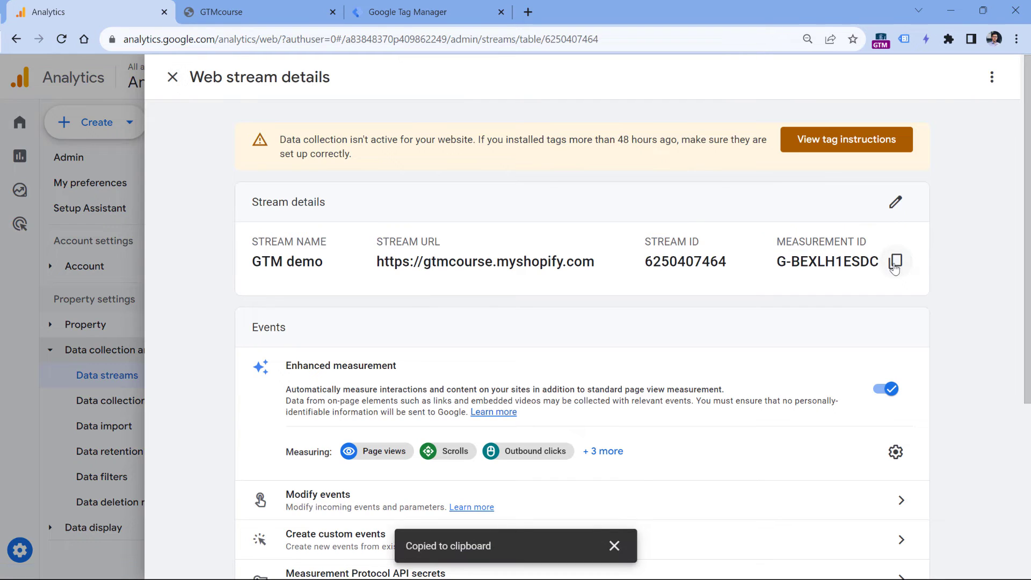
left_click(416, 12)
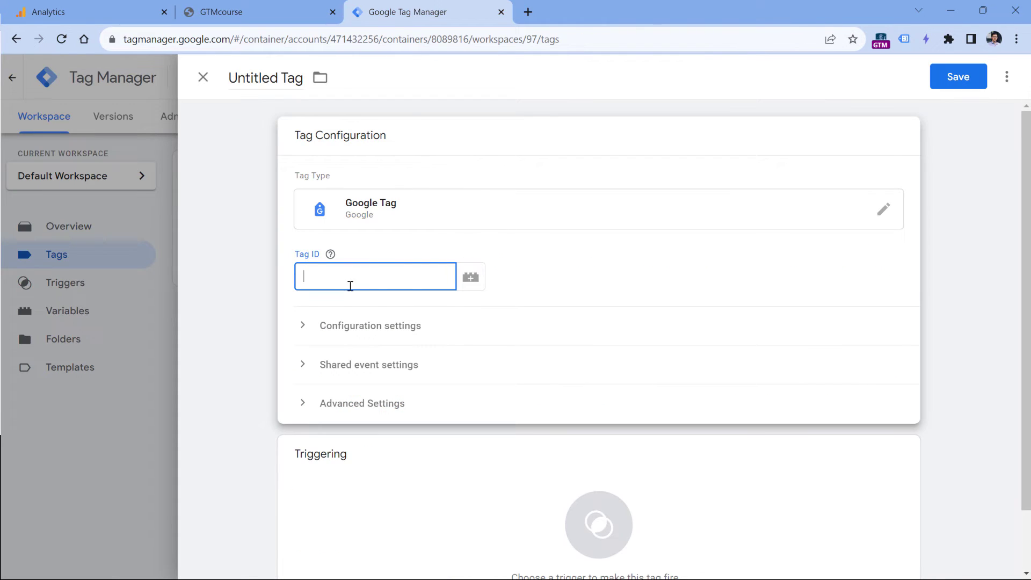
key("ctrl+v")
left_click(400, 258)
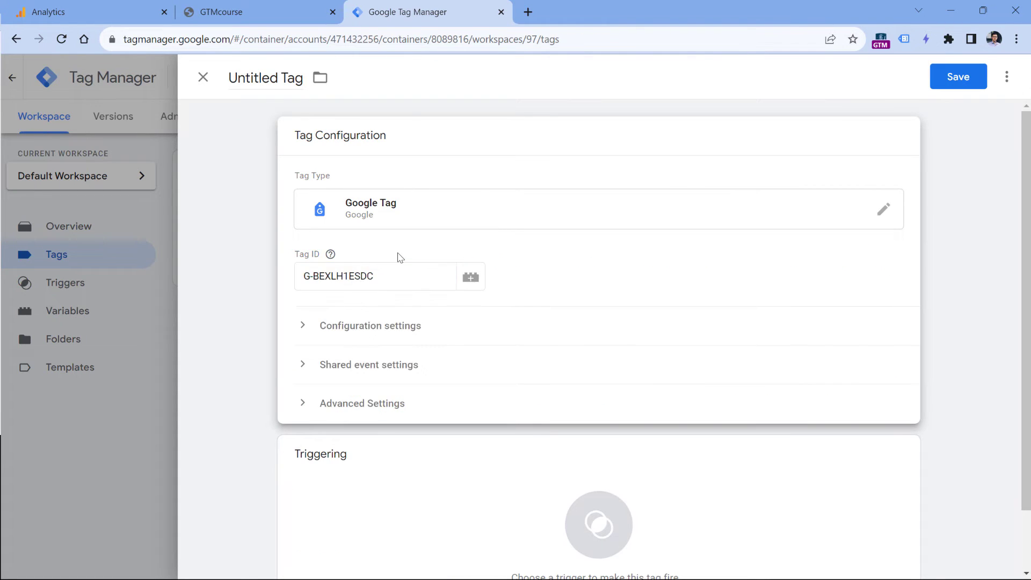
- Assign the Initialization - All Pages trigger to the Google Tag
scroll(376, 376, "down", 2)
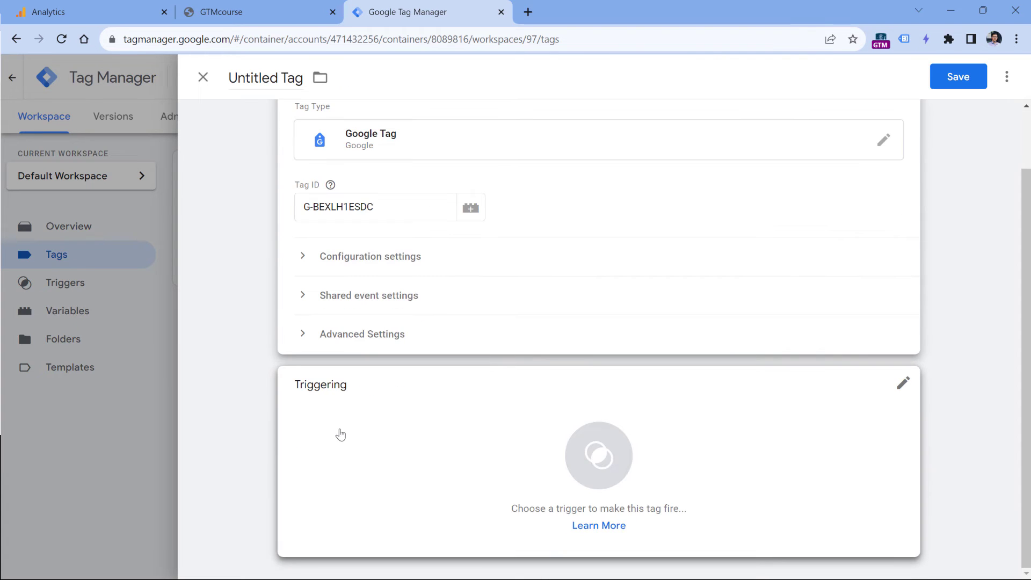
left_click(342, 423)
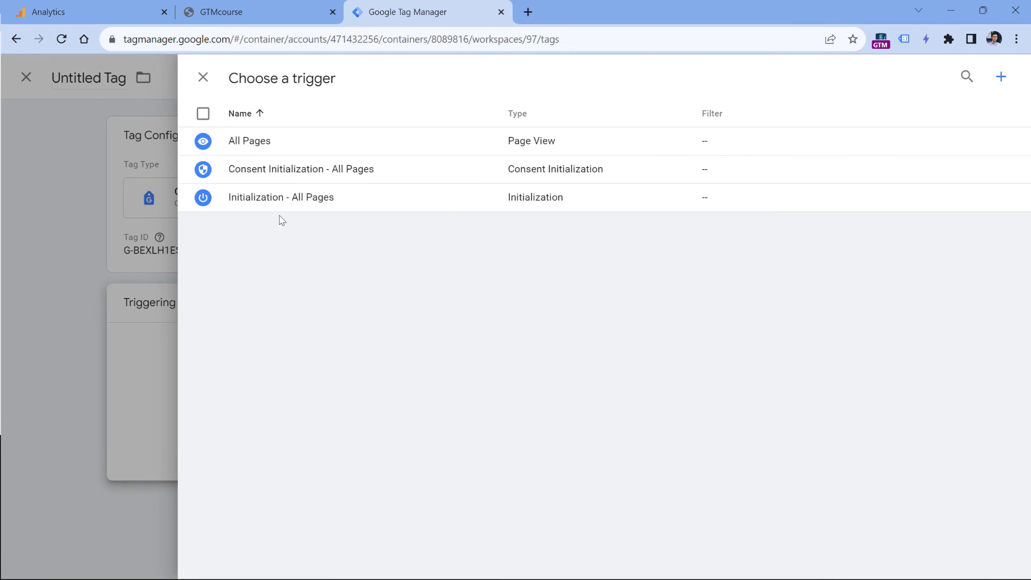
left_click(277, 201)
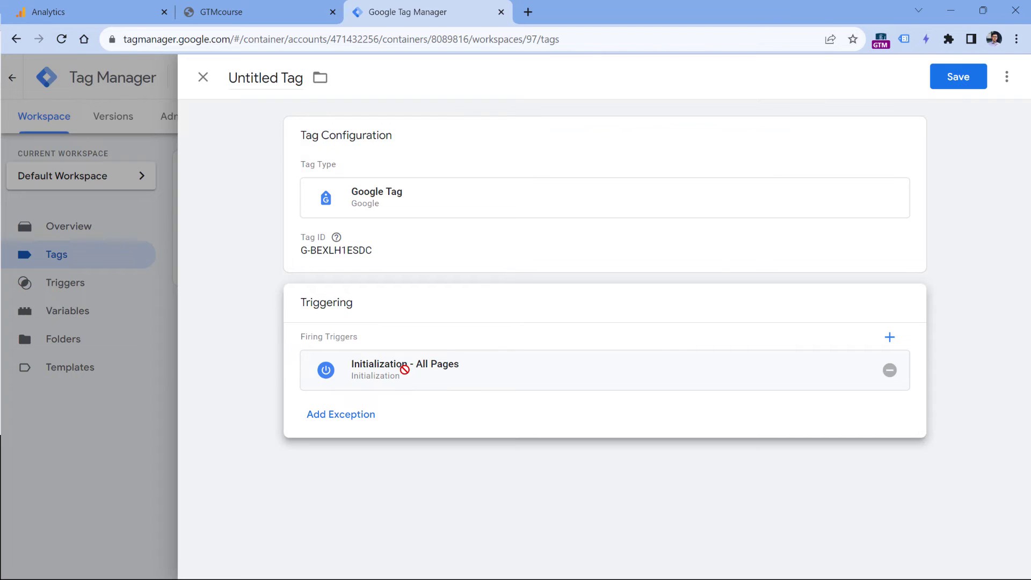
- Name the tag GA4 config and save it
left_click(267, 79)
type("GA4 conf")
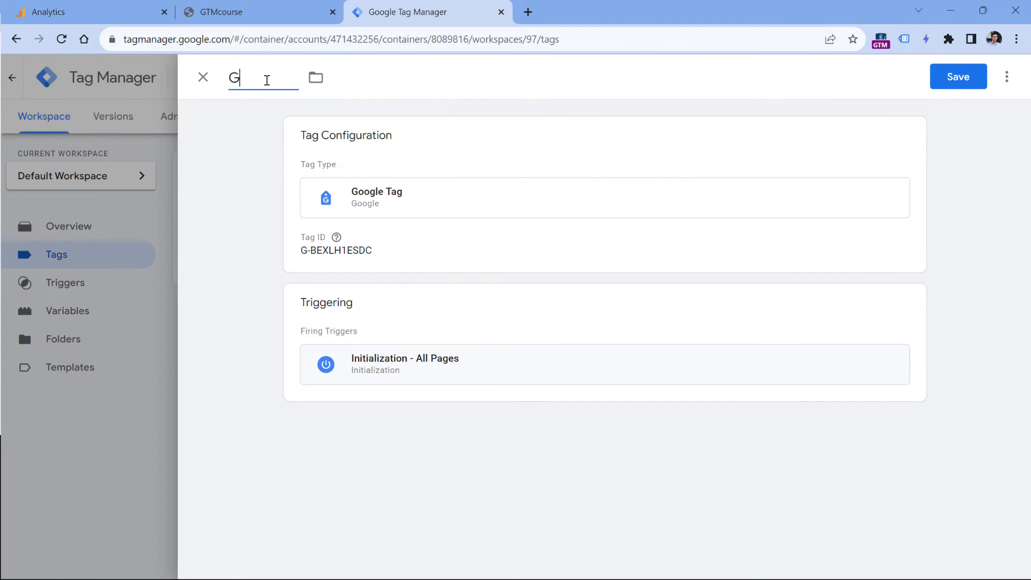
type("ig")
left_click(943, 81)
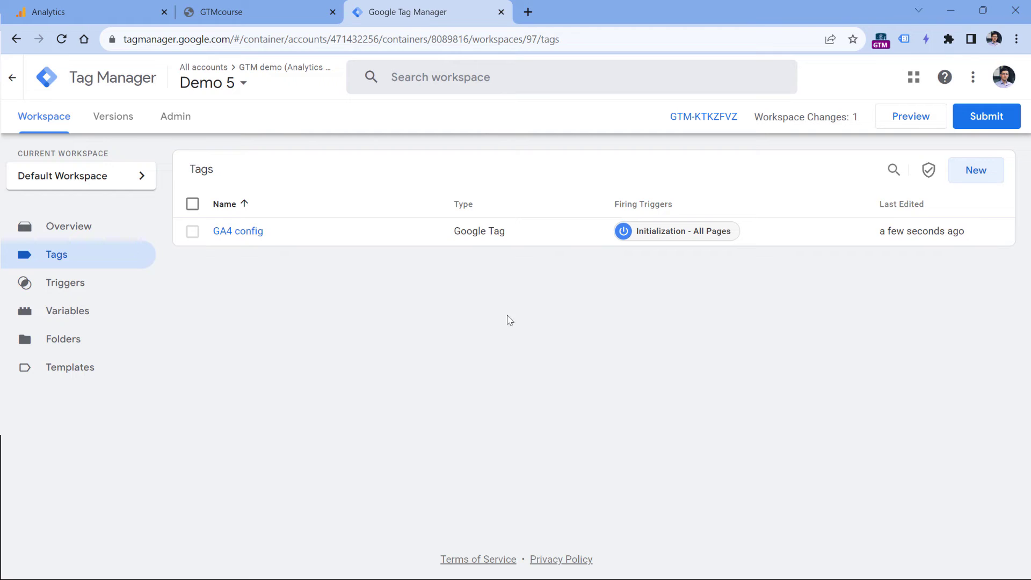
left_click(913, 124)
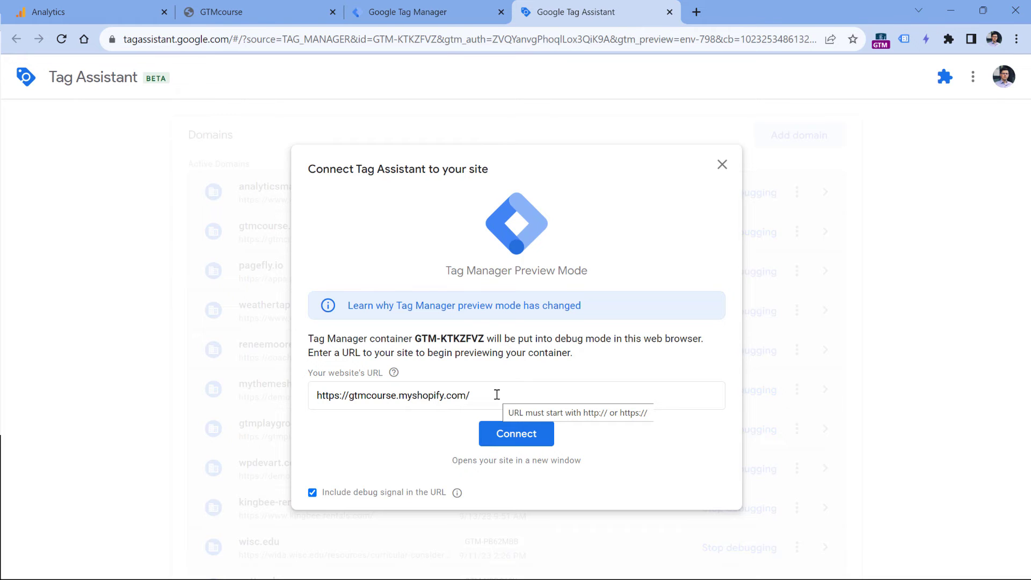
left_click(522, 437)
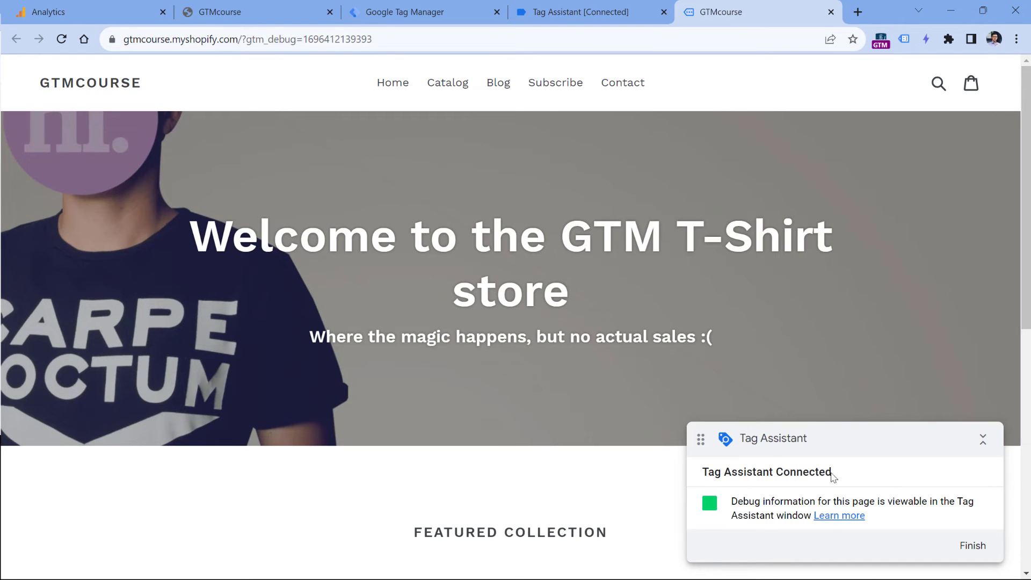
left_click(591, 13)
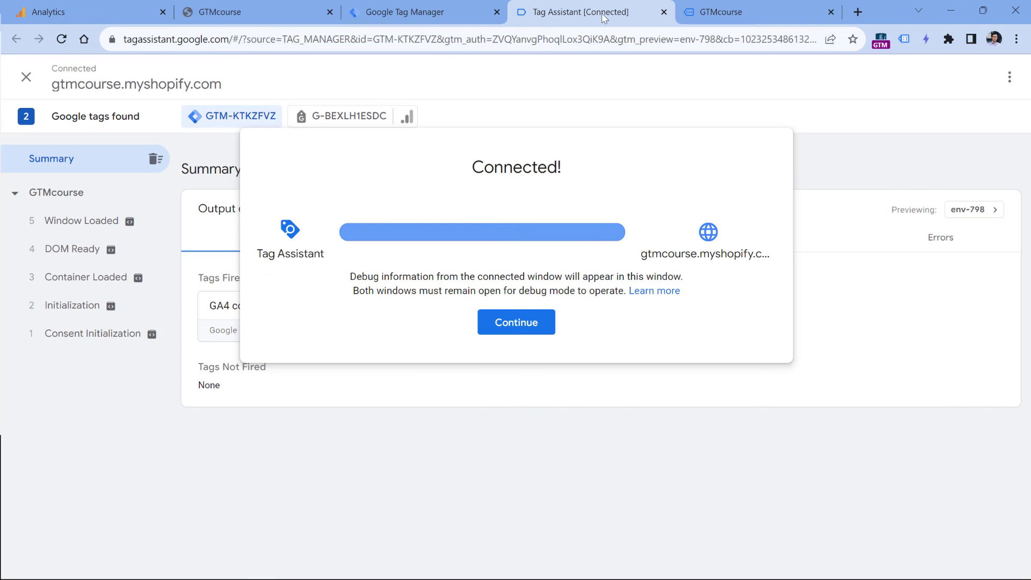
- Continue into the debug session and check which tags fired on the Initialization event
left_click(515, 322)
left_click(70, 305)
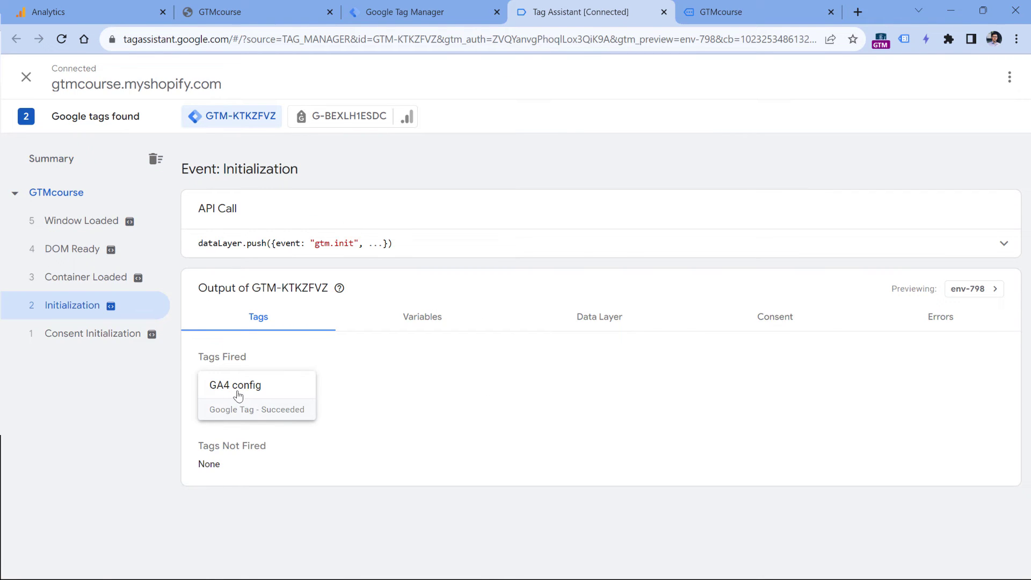
left_click_drag(200, 358, 256, 362)
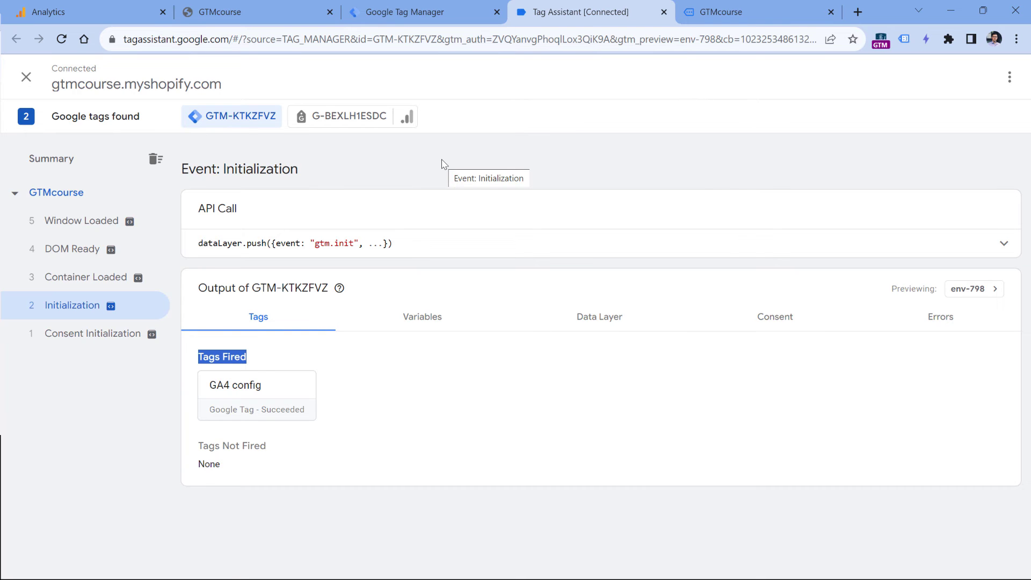
- Switch to Google Analytics, close the web stream details and open DebugView for the property
left_click(92, 9)
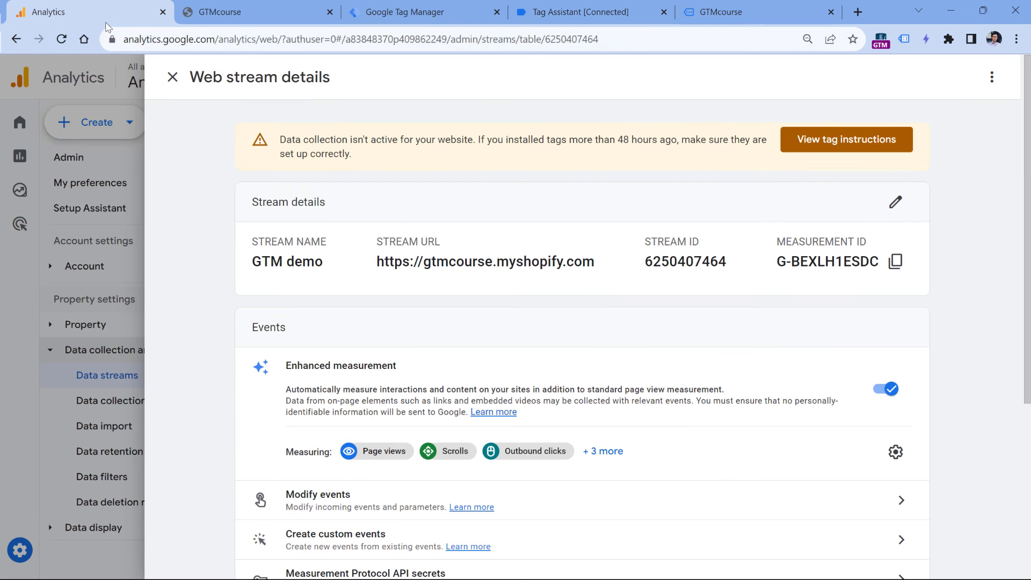
left_click(176, 78)
scroll(150, 360, "down", 1)
left_click(50, 497)
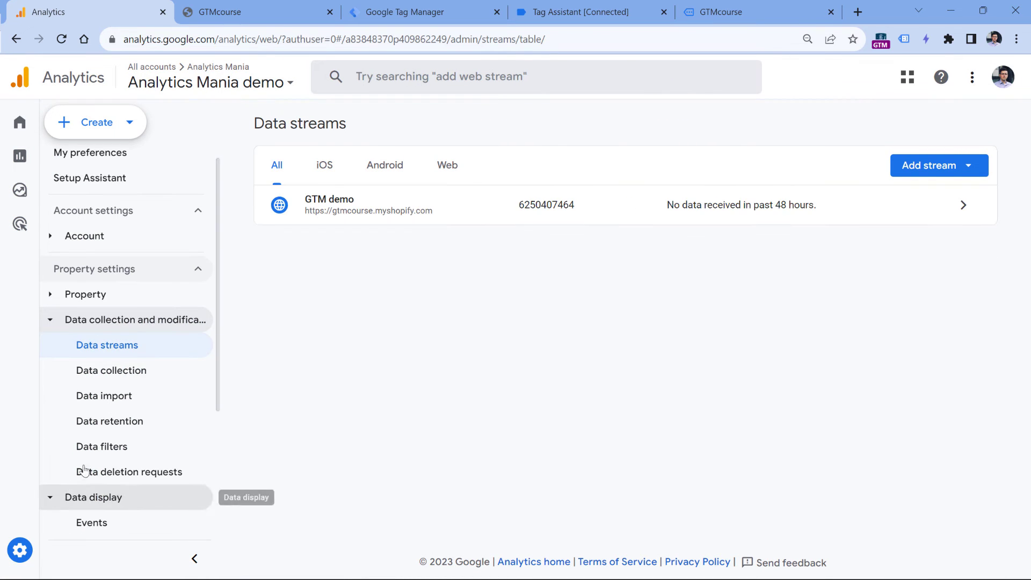
scroll(84, 470, "down", 4)
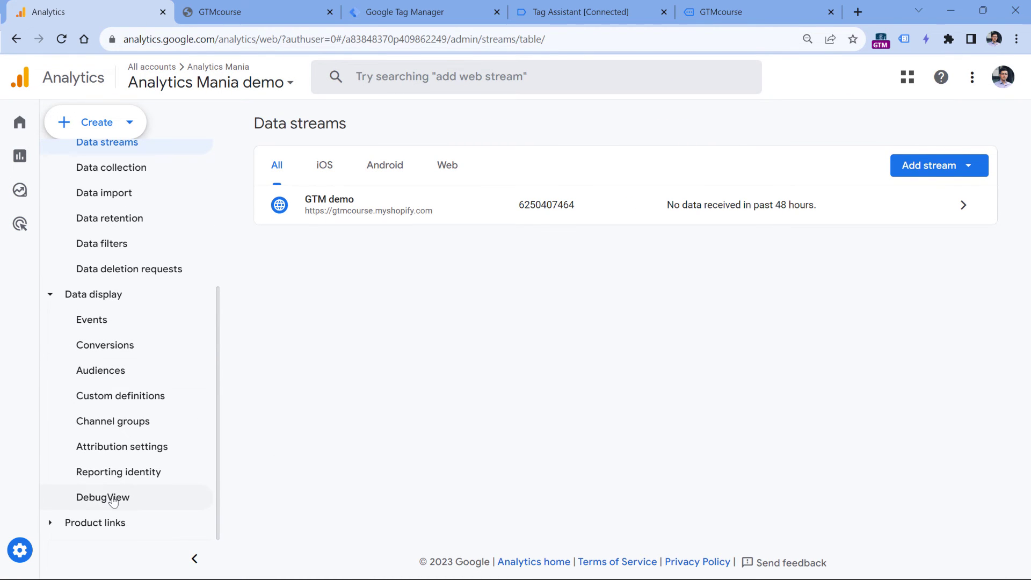
left_click(111, 497)
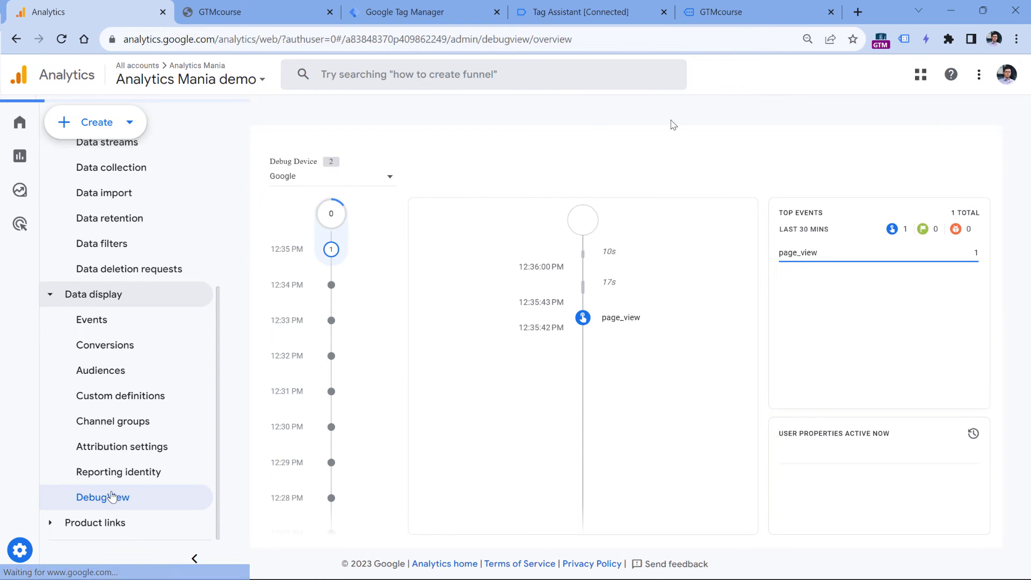
- Inspect the page_view event in DebugView, checking its page_location and page_title parameter values
left_click(618, 319)
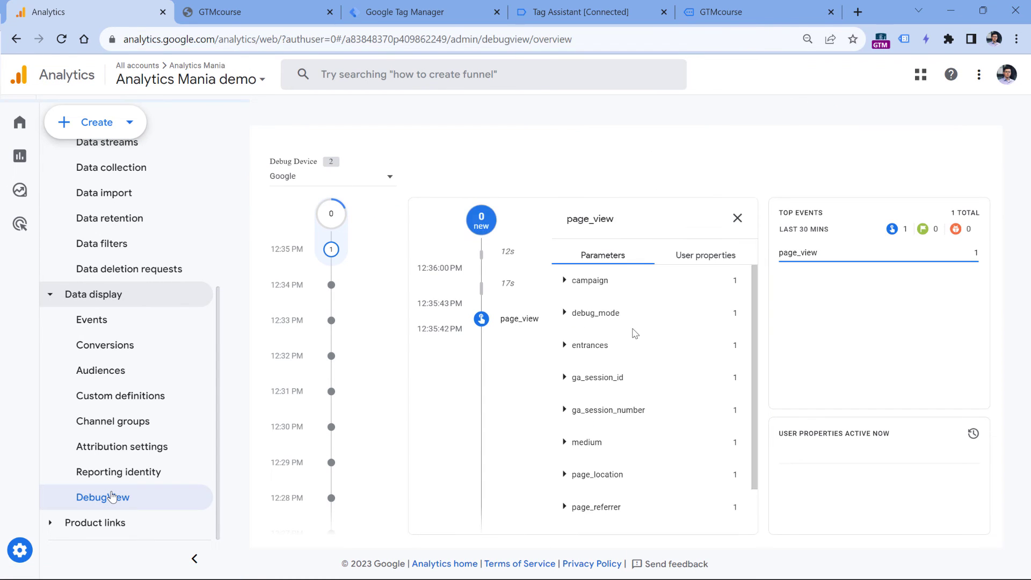
scroll(636, 333, "down", 1)
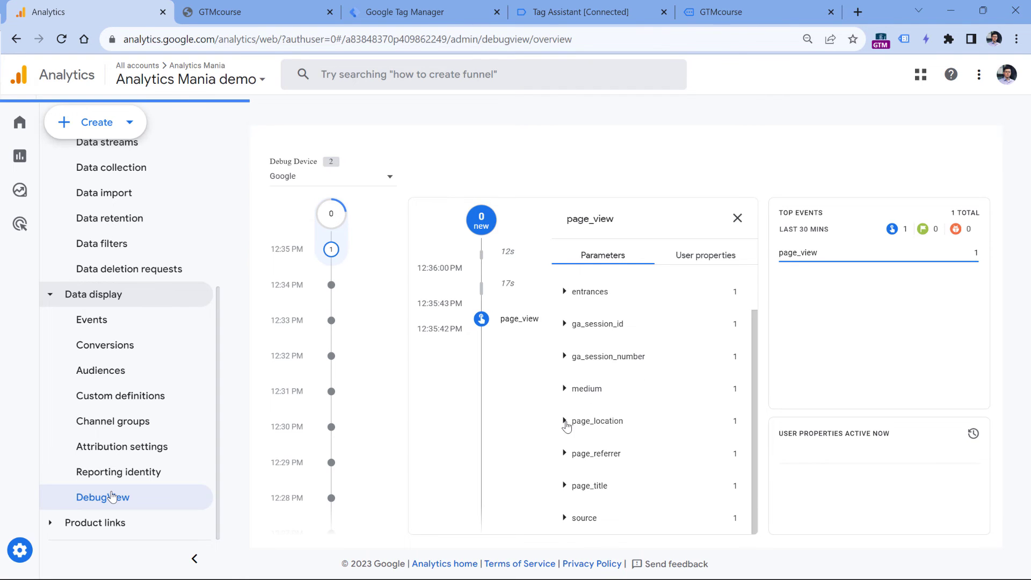
left_click(565, 422)
left_click(565, 422)
left_click(565, 486)
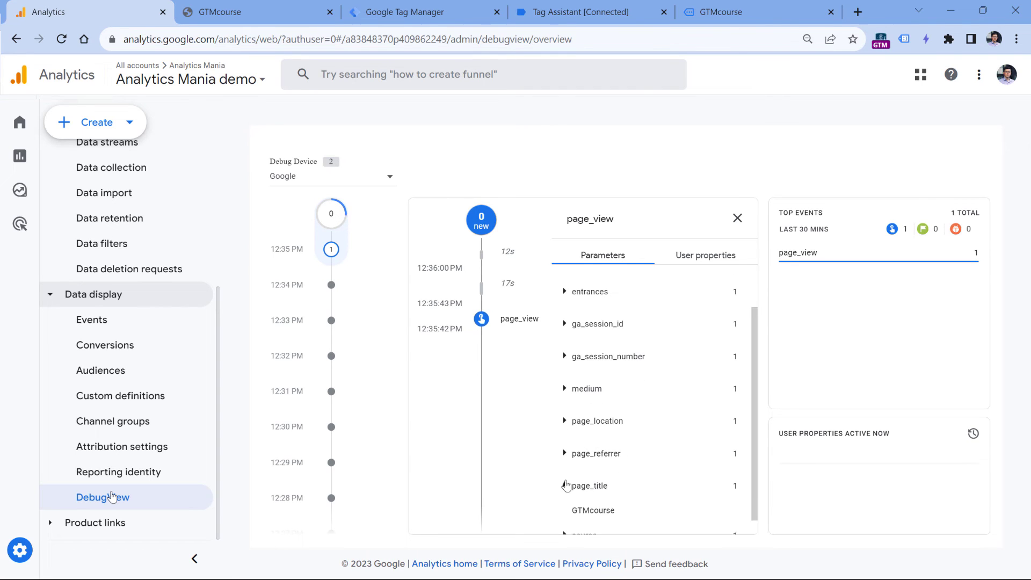
left_click(565, 486)
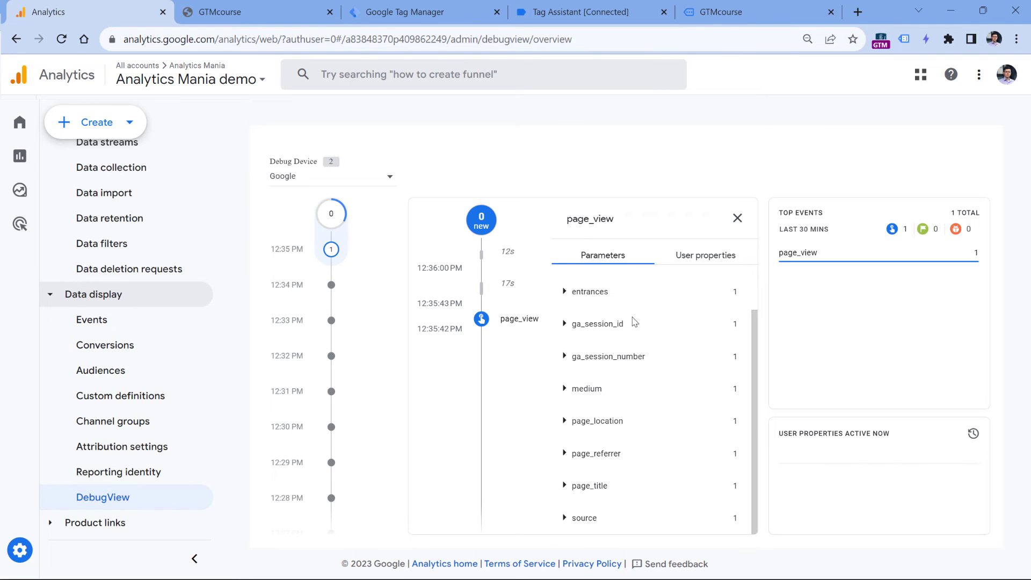
- Switch to Google Tag Manager and publish the container changes as a version named GA4 installed
left_click(424, 13)
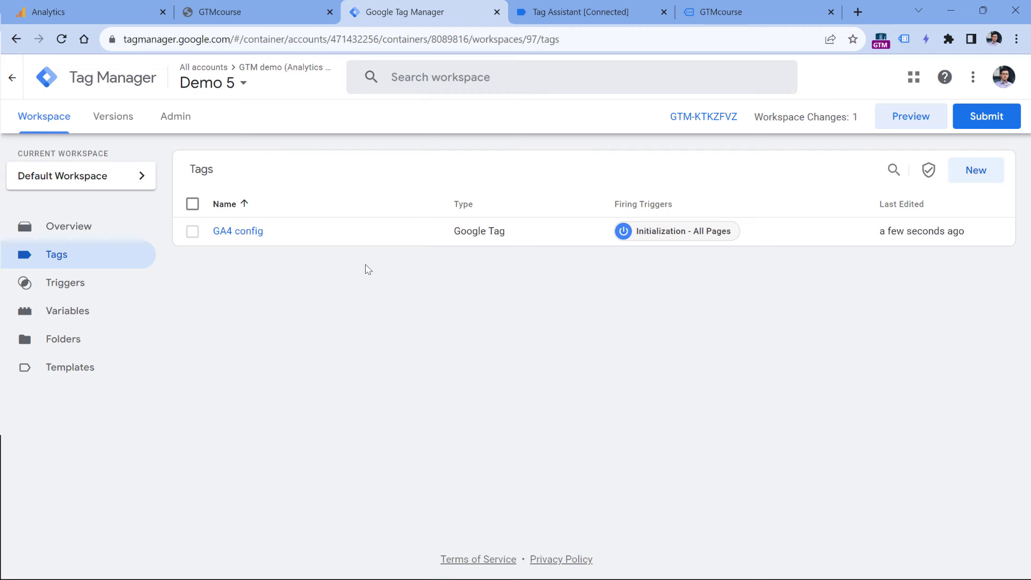
left_click(986, 120)
left_click(383, 238)
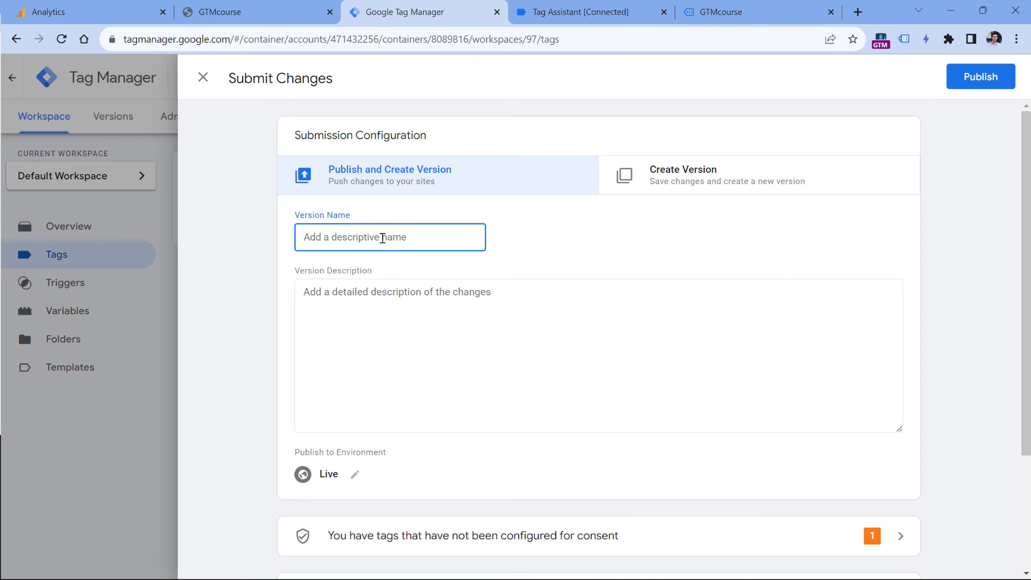
type("GA4 installed")
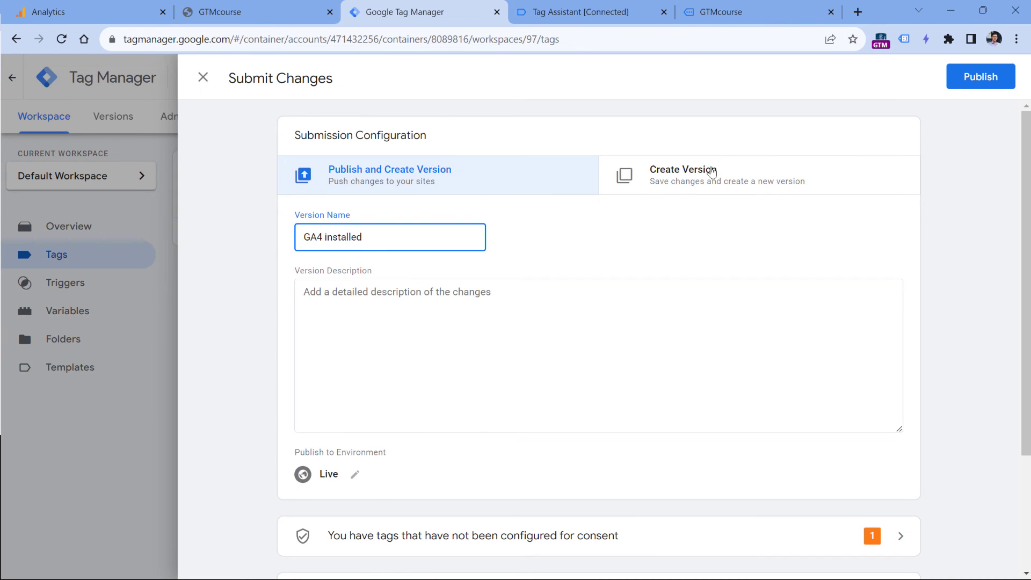
left_click(997, 76)
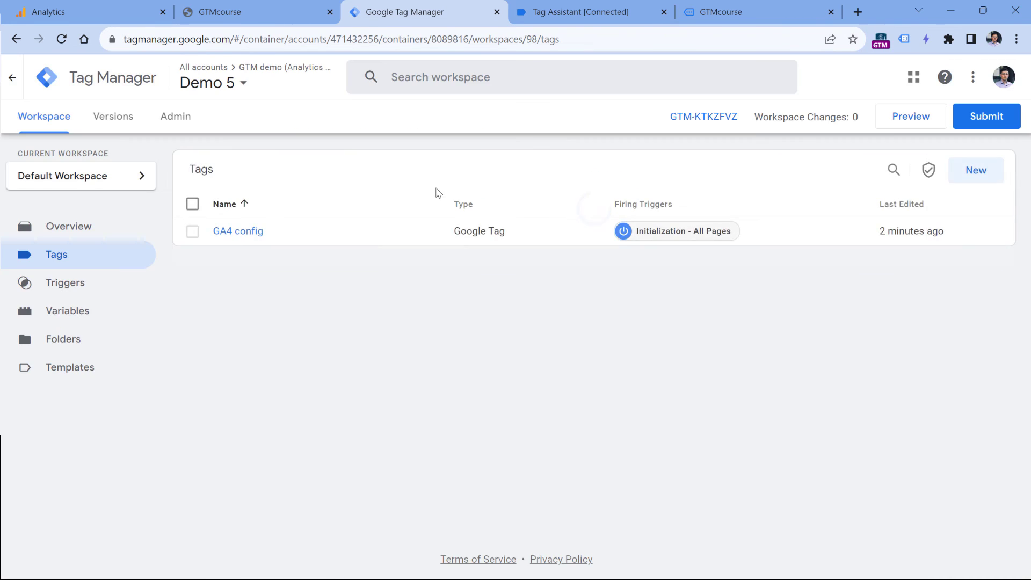